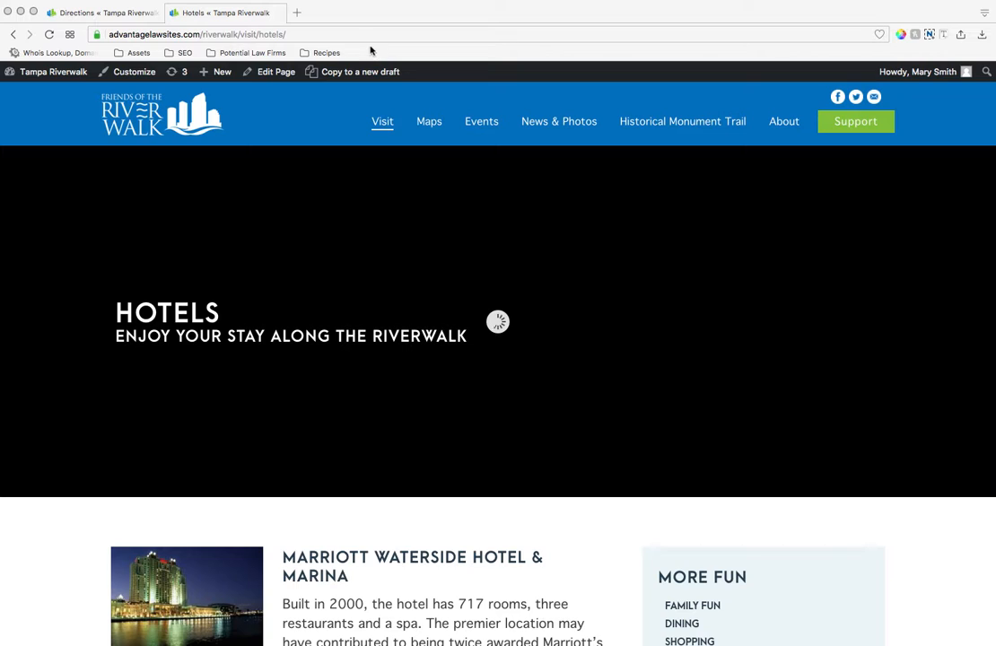
Open the Hotels page from the Visit section of the live thetampariverwalk.com site.
{"action": "left_click", "coordinate": [325, 15]}
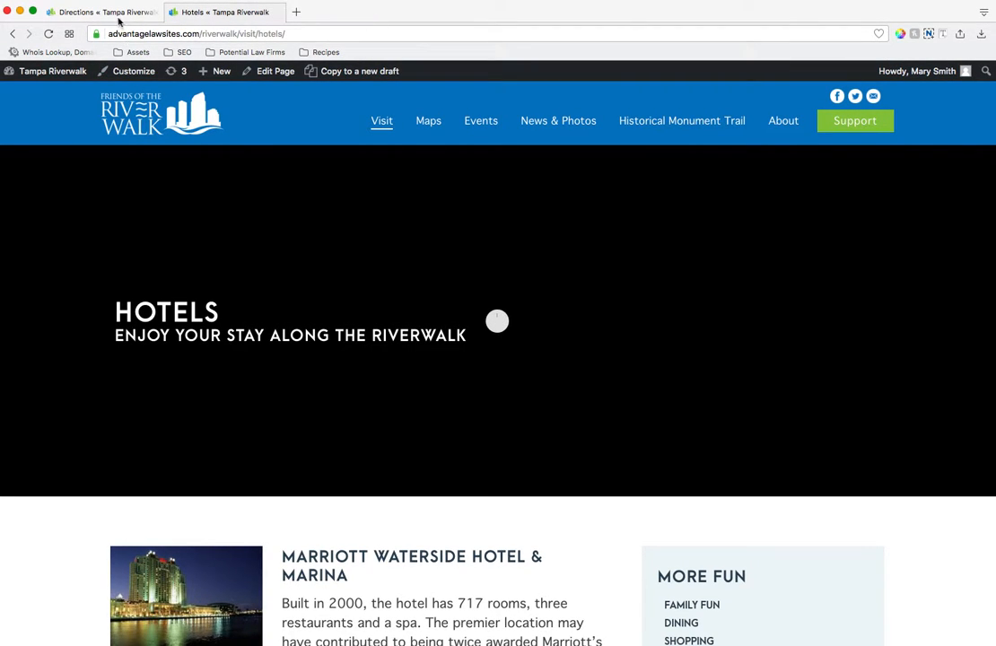
{"action": "left_click", "coordinate": [119, 13]}
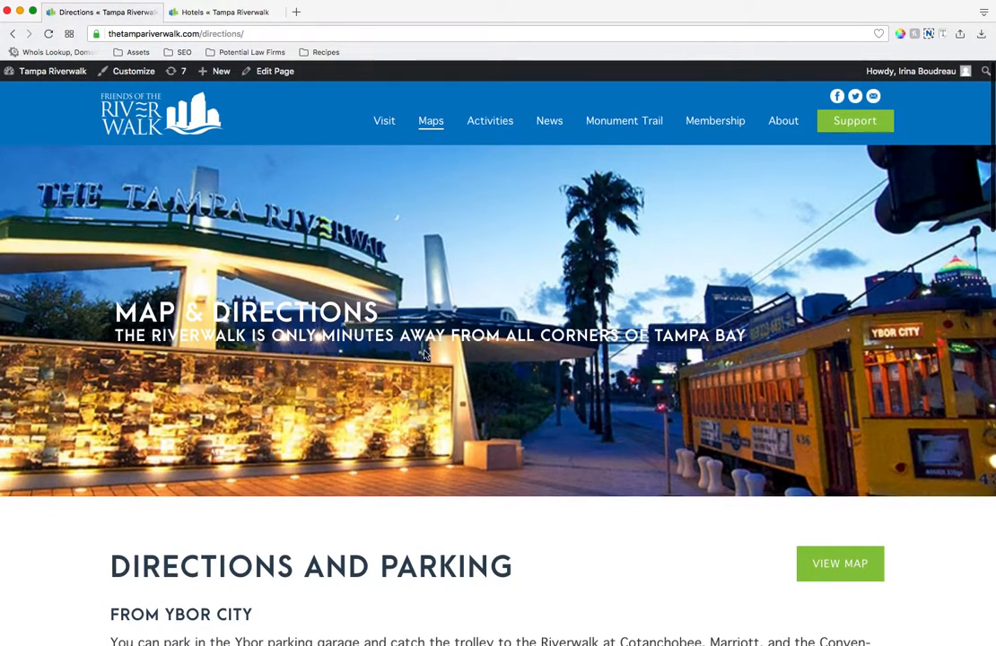
{"action": "scroll", "coordinate": [467, 316], "scroll_direction": "down", "scroll_amount": 5}
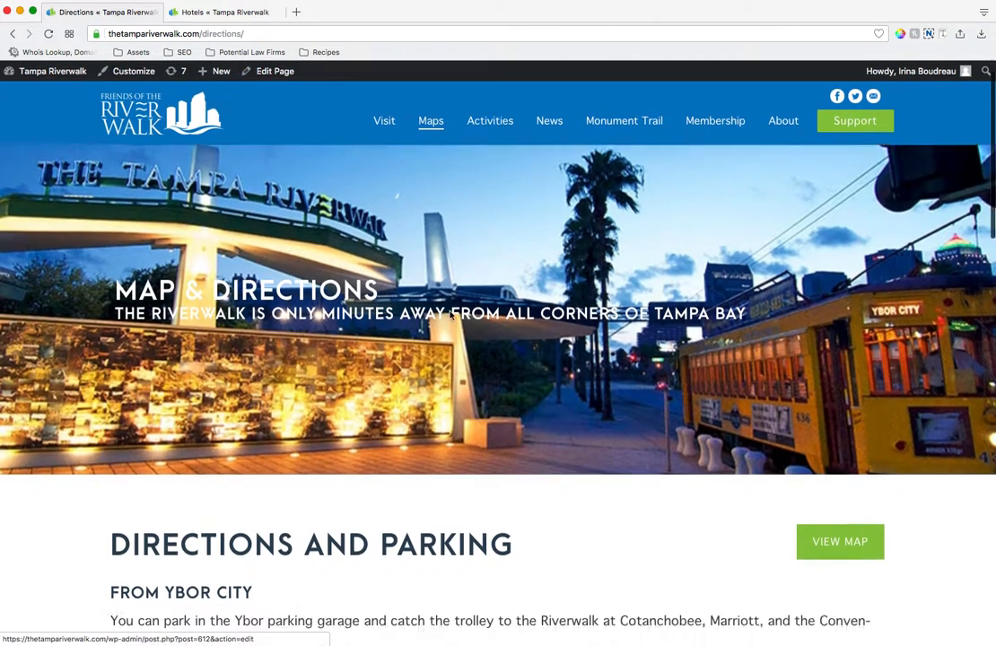
{"action": "scroll", "coordinate": [359, 206], "scroll_direction": "up", "scroll_amount": 5}
{"action": "mouse_move", "coordinate": [431, 123]}
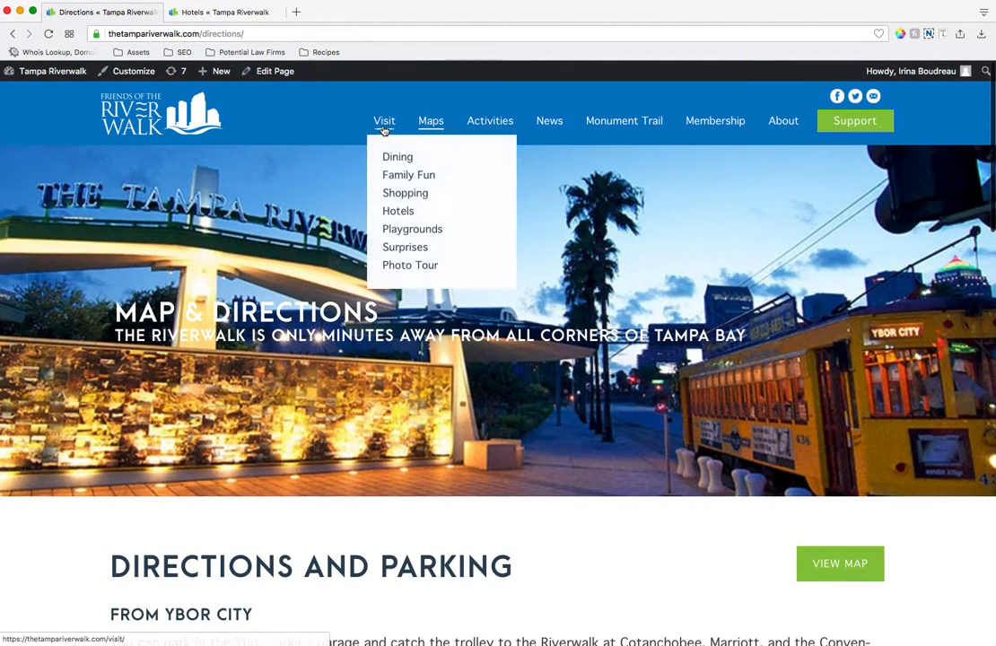
{"action": "left_click", "coordinate": [397, 213]}
{"action": "left_click", "coordinate": [262, 15]}
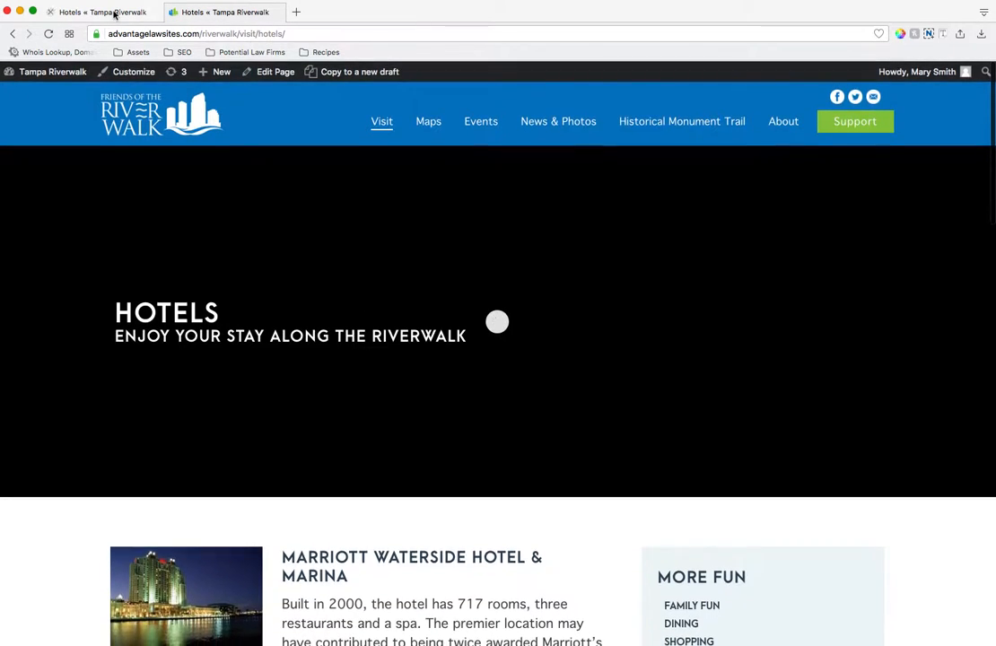
{"action": "left_click", "coordinate": [116, 12]}
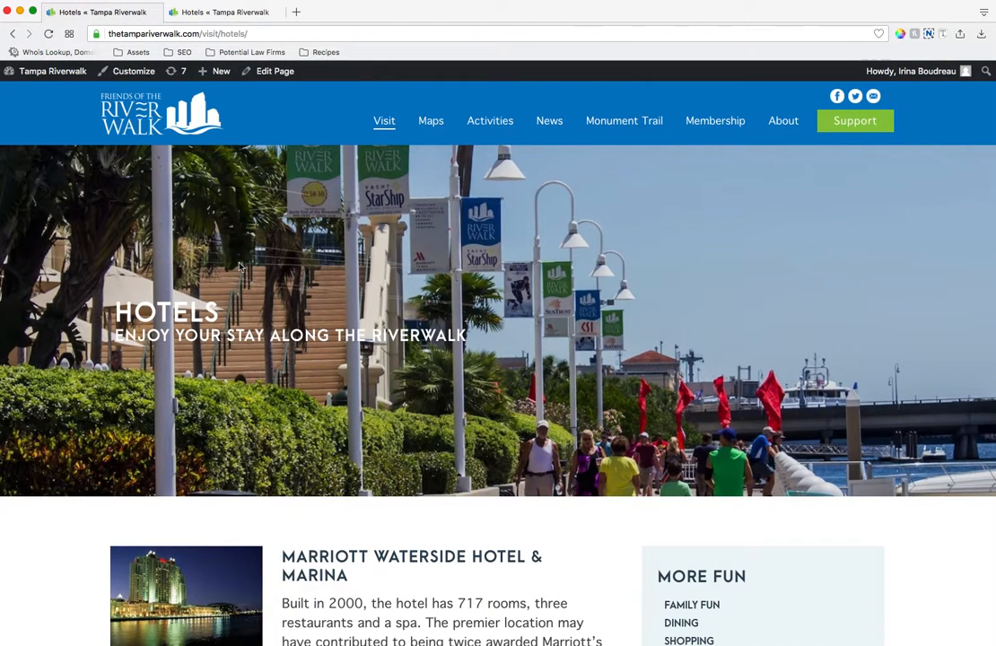
Review the live Hotels page from the banner through all the hotel listings.
{"action": "scroll", "coordinate": [423, 332], "scroll_direction": "down", "scroll_amount": 5}
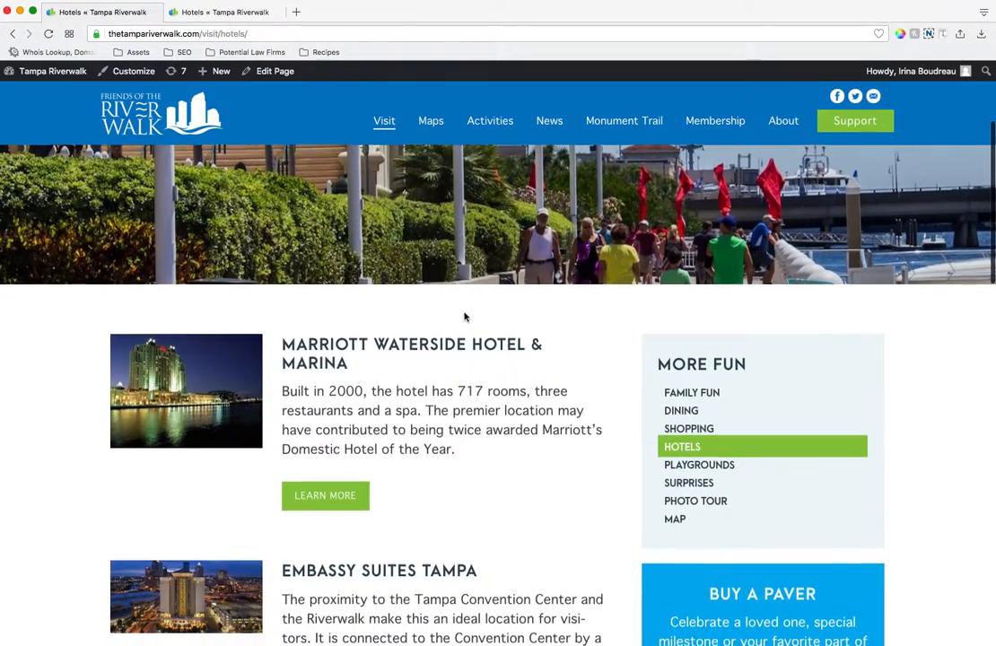
{"action": "scroll", "coordinate": [251, 320], "scroll_direction": "down", "scroll_amount": 9}
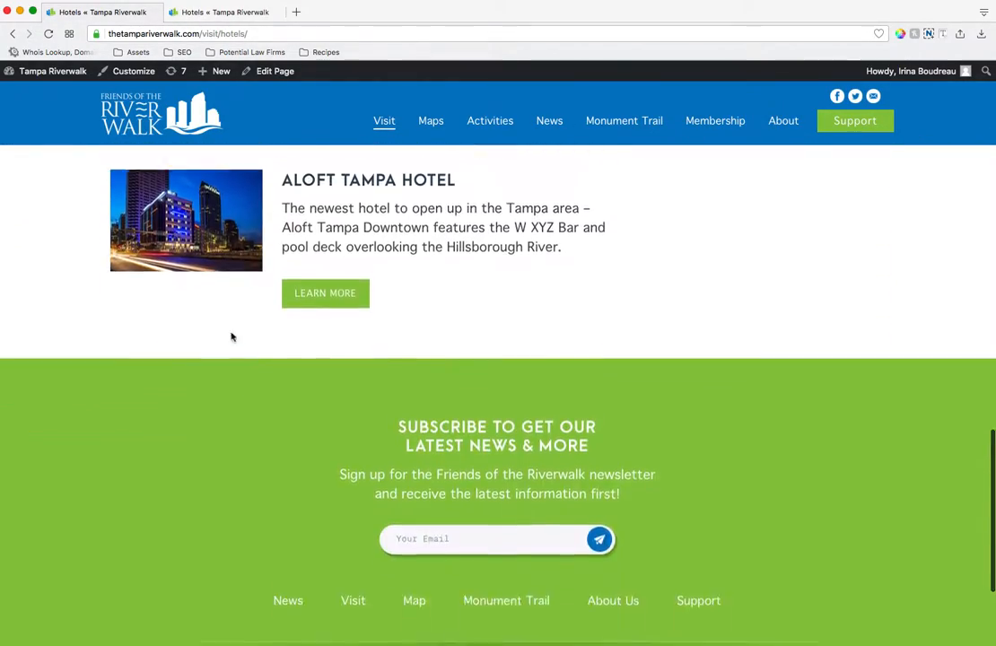
{"action": "scroll", "coordinate": [231, 337], "scroll_direction": "up", "scroll_amount": 5}
{"action": "scroll", "coordinate": [232, 337], "scroll_direction": "up", "scroll_amount": 5}
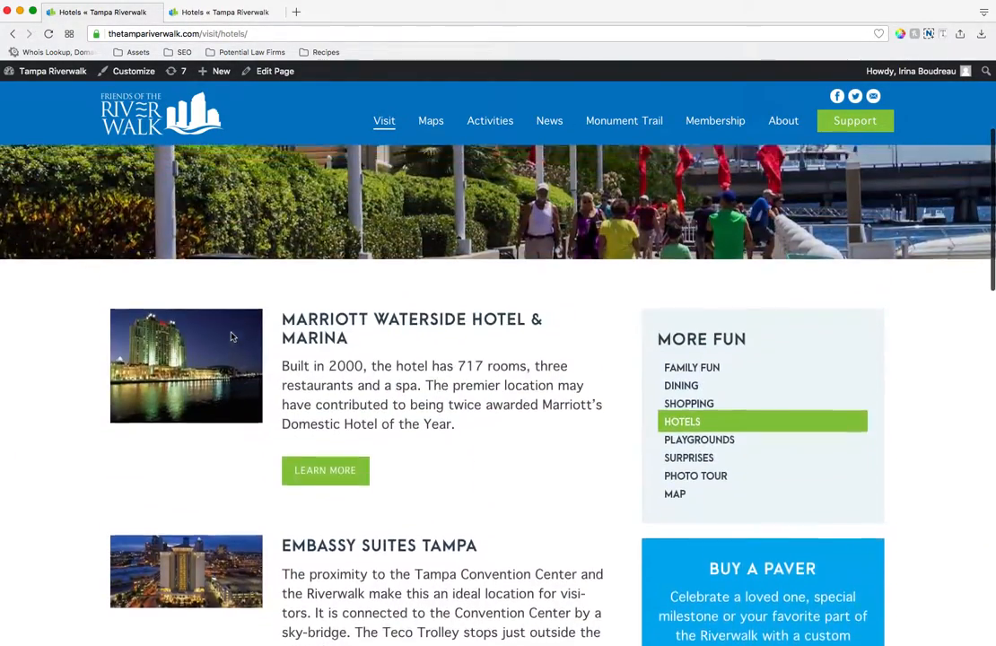
{"action": "scroll", "coordinate": [232, 337], "scroll_direction": "down", "scroll_amount": 5}
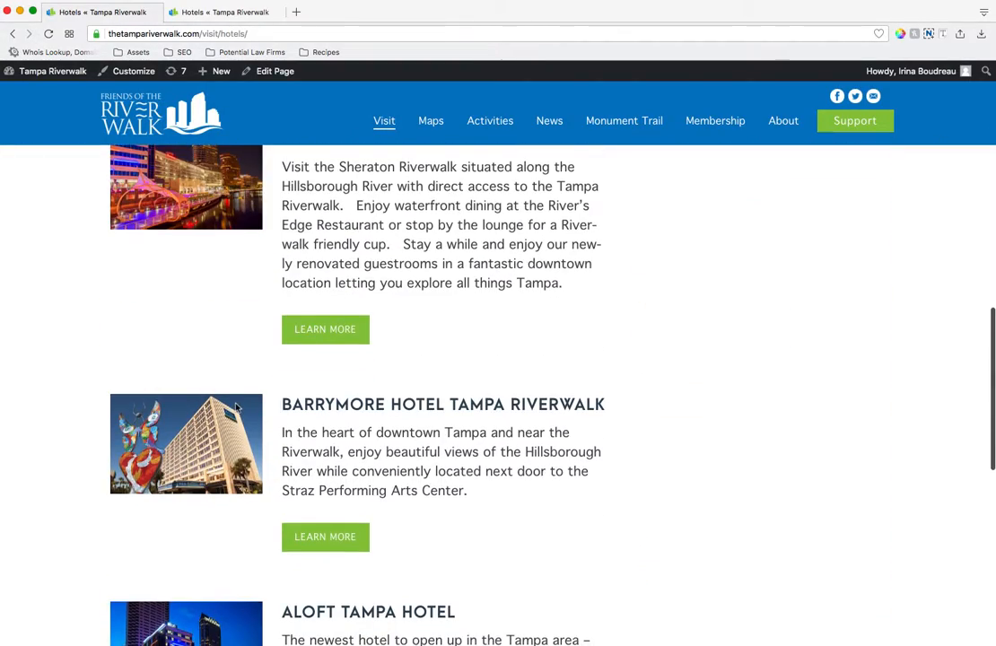
{"action": "scroll", "coordinate": [237, 408], "scroll_direction": "down", "scroll_amount": 3}
{"action": "scroll", "coordinate": [237, 408], "scroll_direction": "up", "scroll_amount": 11}
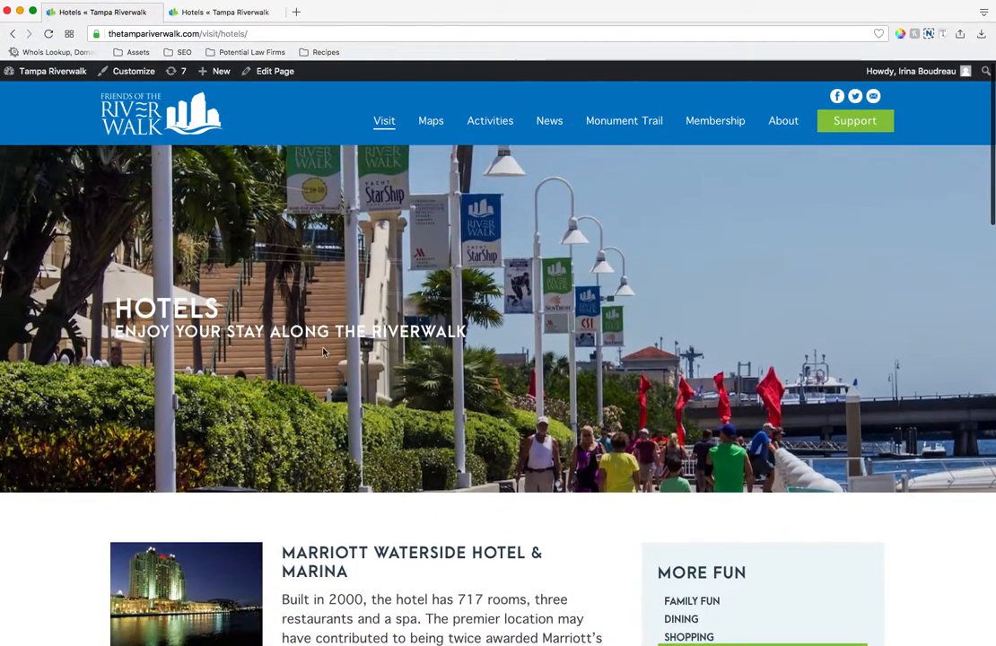
Examine the Hotels page on the advantagelawsites.com copy, comparing its banner and hotel listings with the live page.
{"action": "left_click", "coordinate": [226, 11]}
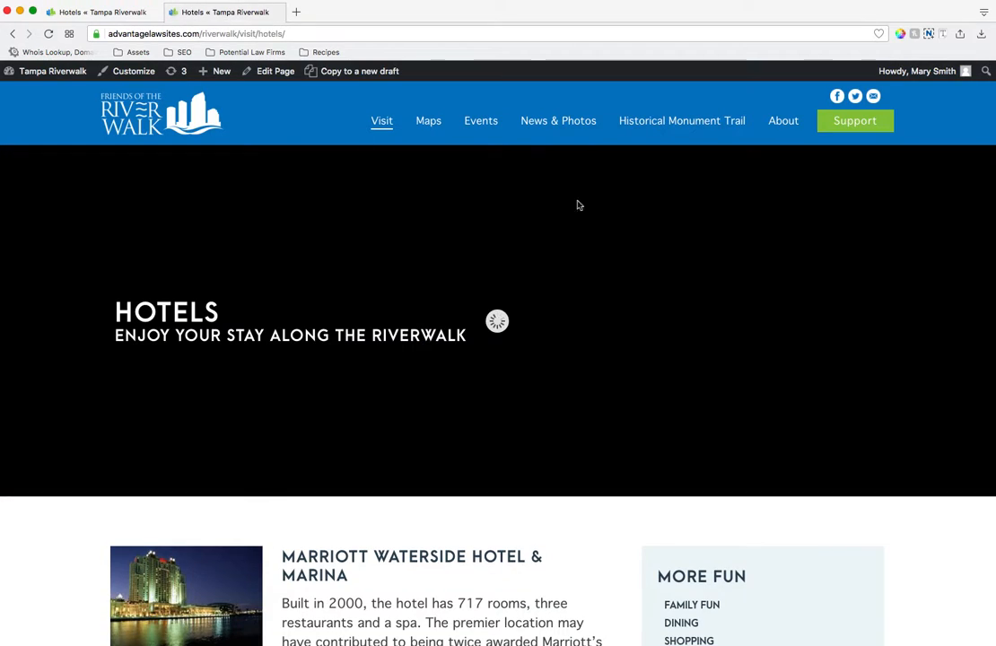
{"action": "scroll", "coordinate": [384, 448], "scroll_direction": "down", "scroll_amount": 2}
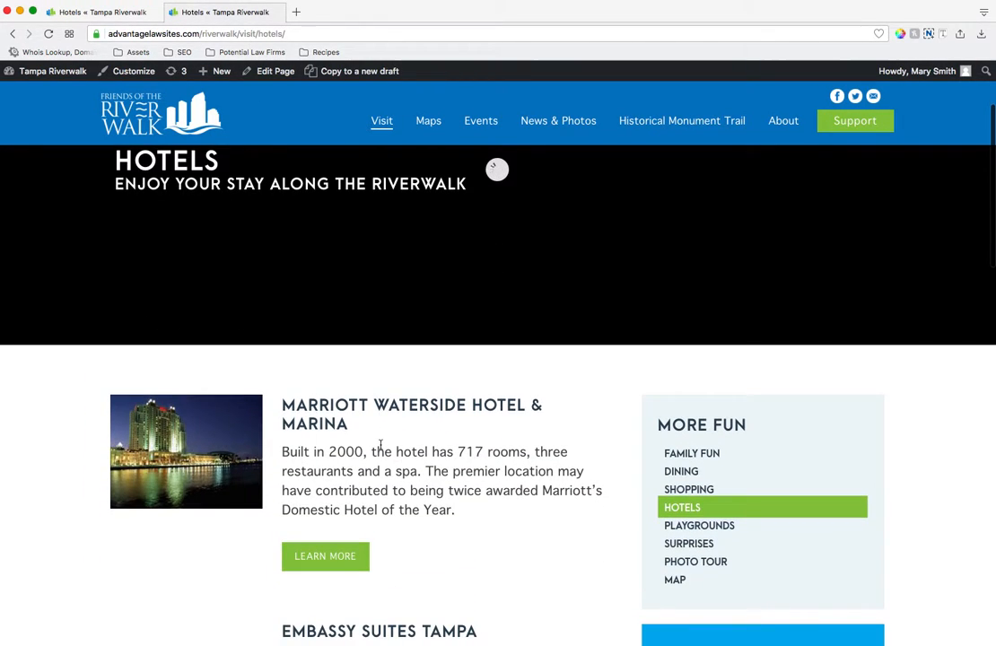
{"action": "scroll", "coordinate": [384, 448], "scroll_direction": "down", "scroll_amount": 1}
{"action": "scroll", "coordinate": [385, 450], "scroll_direction": "up", "scroll_amount": 3}
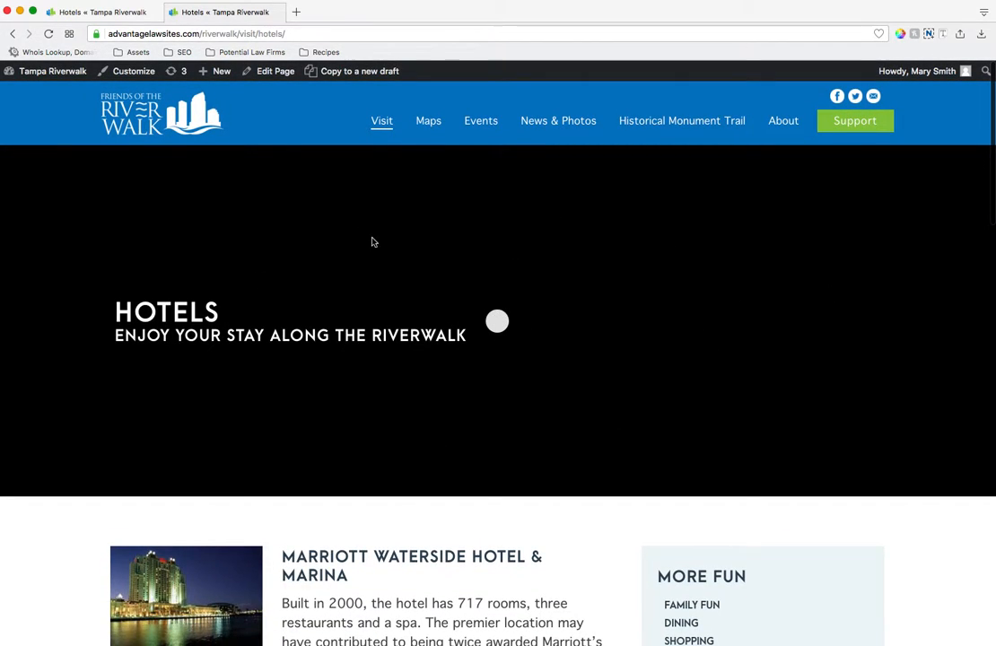
{"action": "scroll", "coordinate": [387, 254], "scroll_direction": "down", "scroll_amount": 6}
{"action": "scroll", "coordinate": [213, 361], "scroll_direction": "down", "scroll_amount": 5}
{"action": "scroll", "coordinate": [198, 387], "scroll_direction": "up", "scroll_amount": 7}
{"action": "scroll", "coordinate": [493, 426], "scroll_direction": "up", "scroll_amount": 4}
Edit the advantagelawsites.com Hotels page in the Backend Editor and open the Riverwalk Banner settings.
{"action": "left_click", "coordinate": [277, 71]}
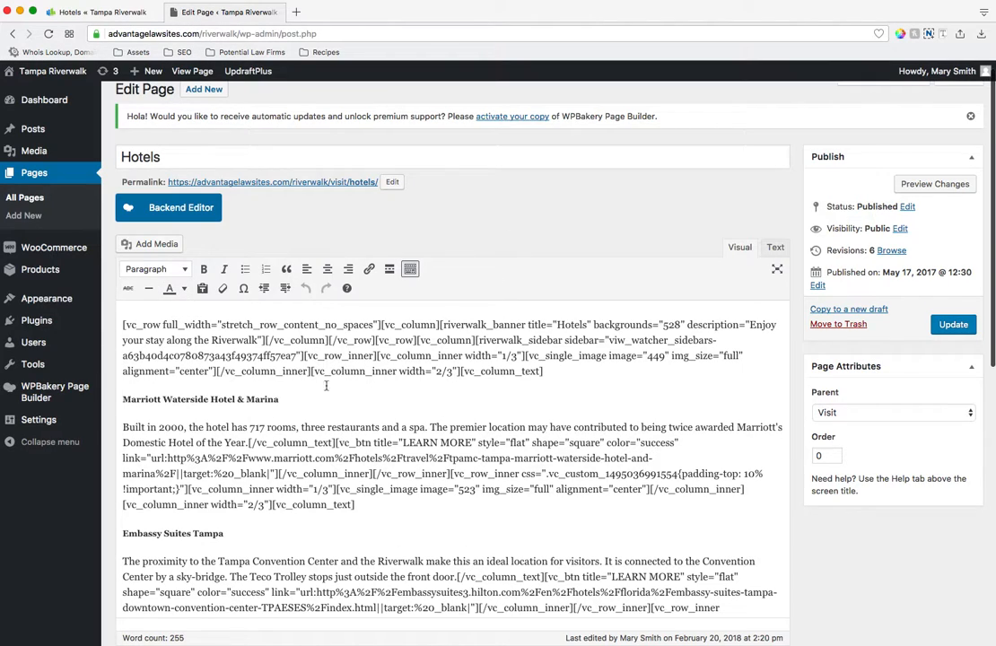
{"action": "left_click", "coordinate": [178, 207]}
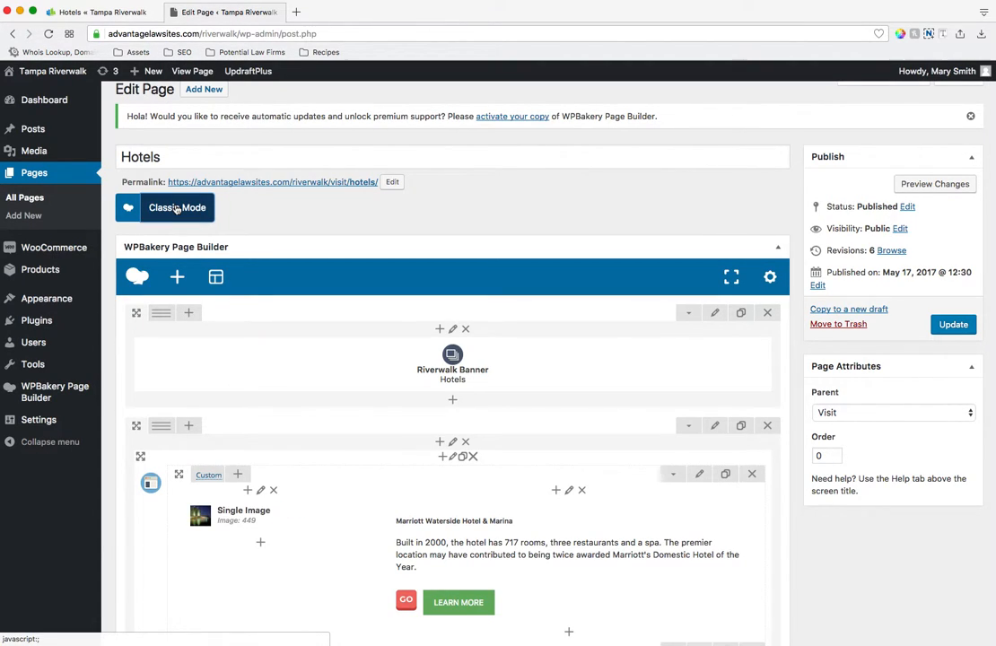
{"action": "mouse_move", "coordinate": [458, 366]}
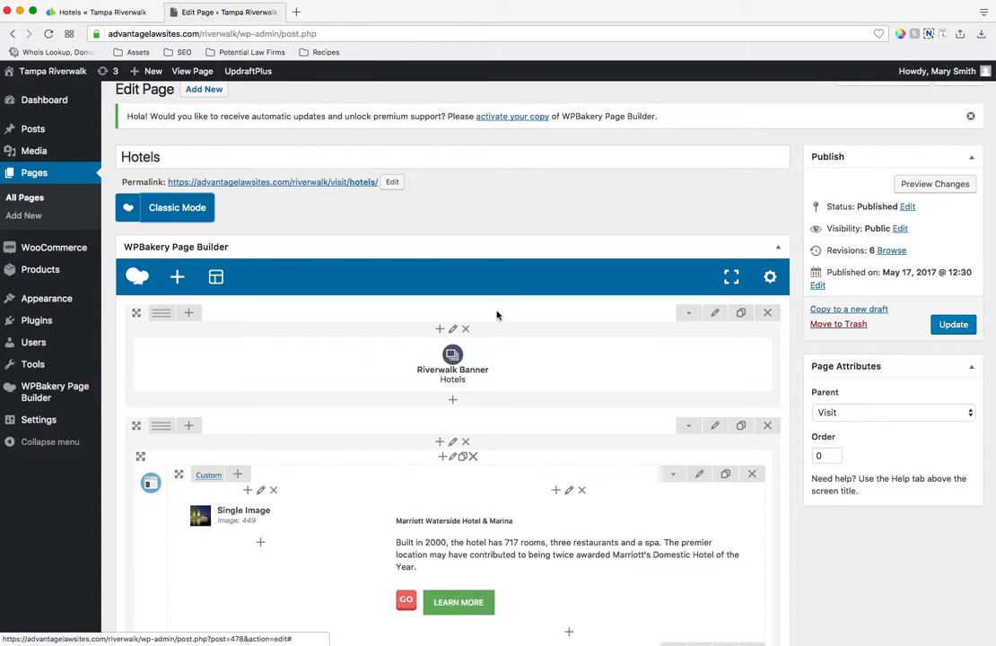
{"action": "left_click", "coordinate": [477, 365]}
{"action": "left_click_drag", "start_coordinate": [502, 148], "coordinate": [398, 93]}
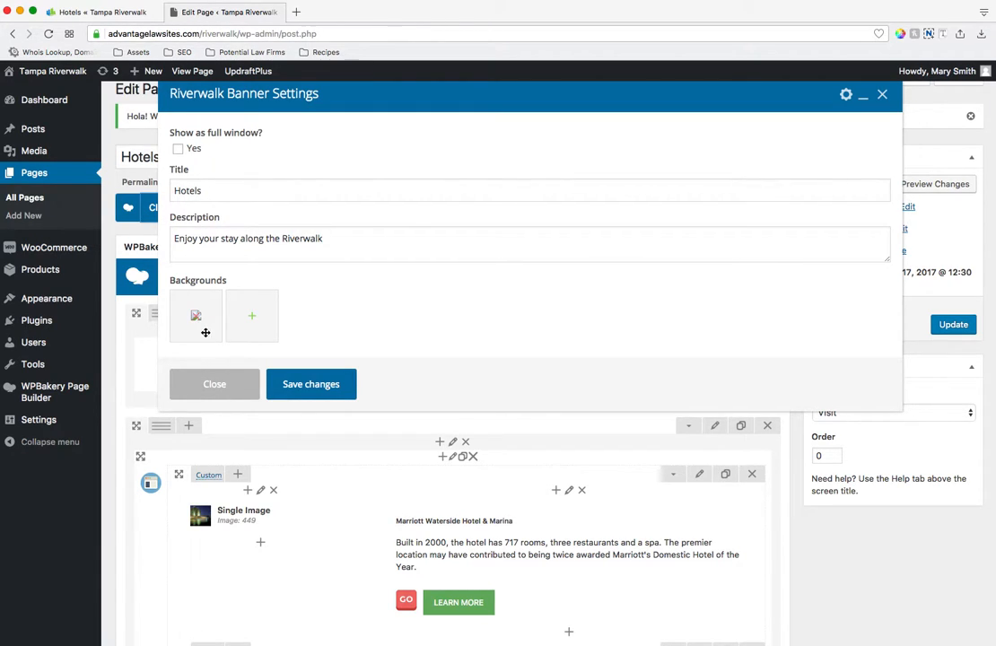
Find the banner's selected background image RW-hotels.jpg in the media library and delete it permanently.
{"action": "left_click", "coordinate": [252, 324]}
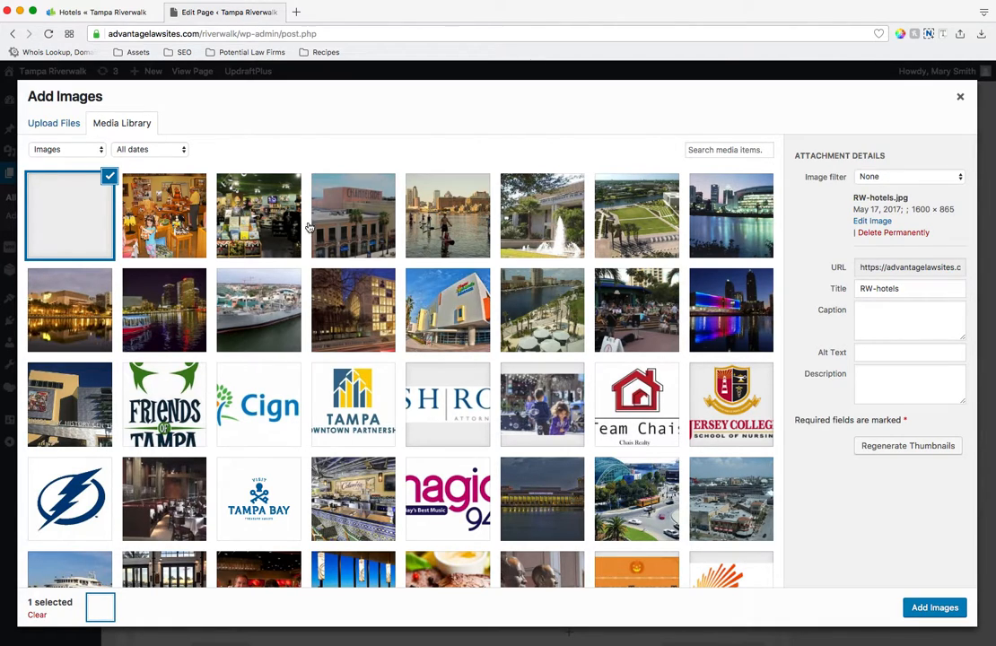
{"action": "left_click", "coordinate": [959, 96]}
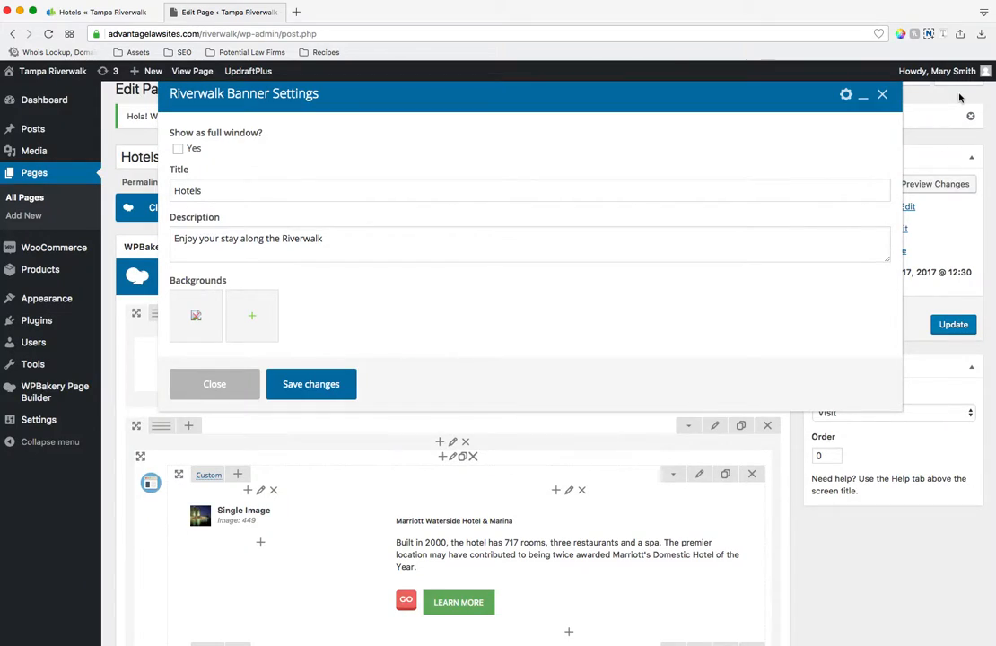
{"action": "left_click", "coordinate": [257, 320]}
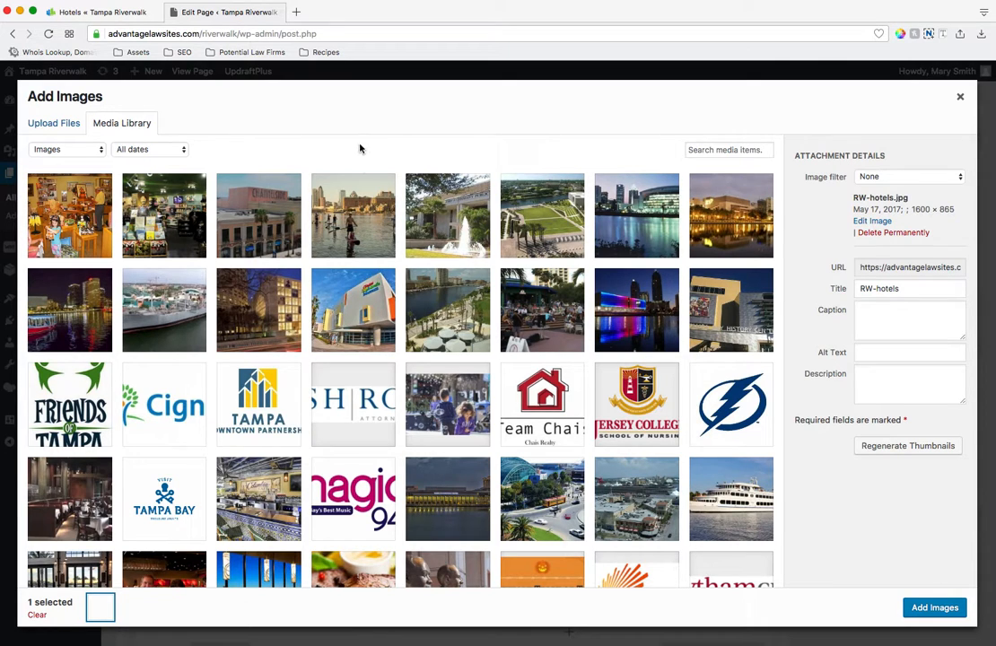
{"action": "scroll", "coordinate": [377, 290], "scroll_direction": "down", "scroll_amount": 4}
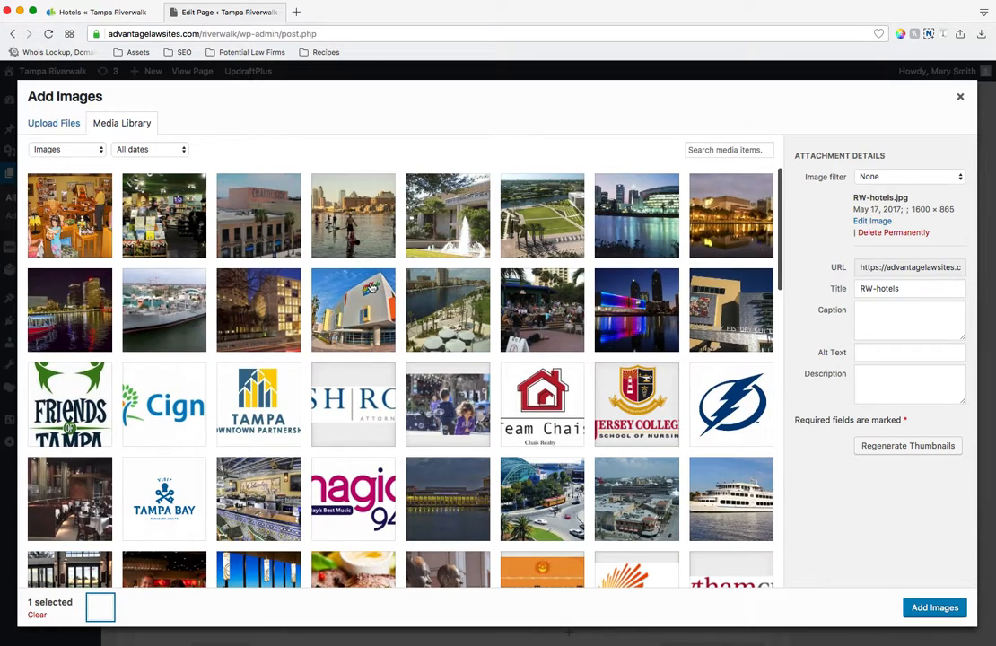
{"action": "scroll", "coordinate": [372, 287], "scroll_direction": "down", "scroll_amount": 15}
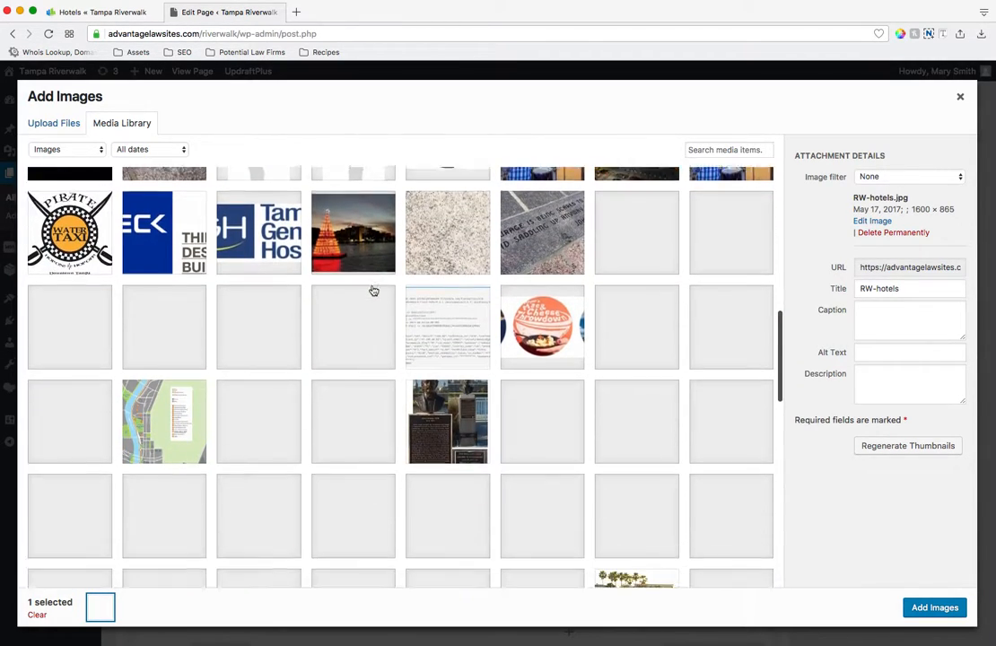
{"action": "scroll", "coordinate": [373, 291], "scroll_direction": "down", "scroll_amount": 5}
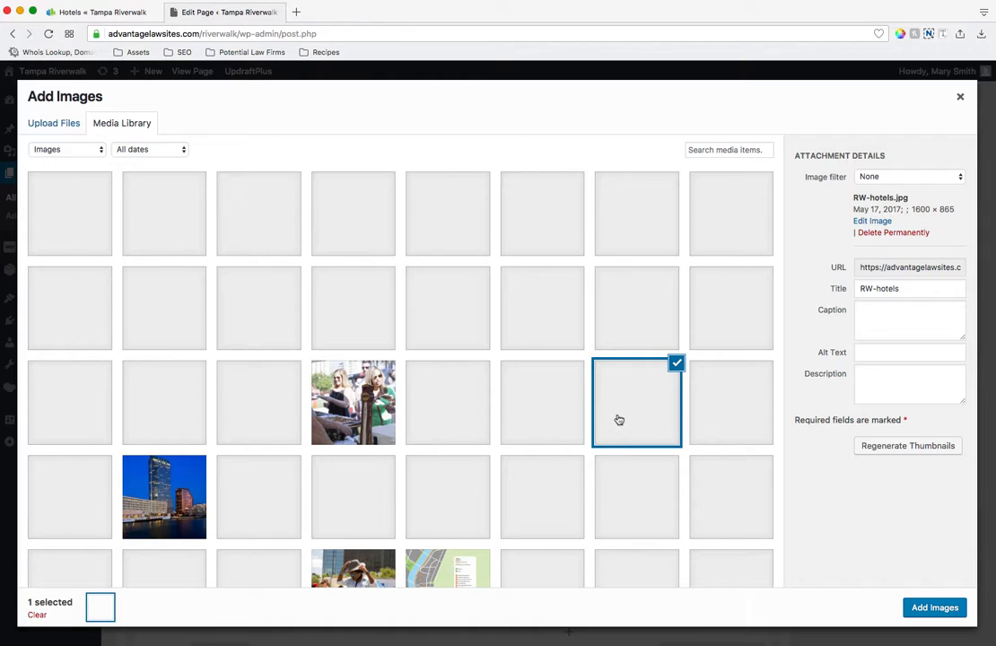
{"action": "left_click", "coordinate": [875, 232]}
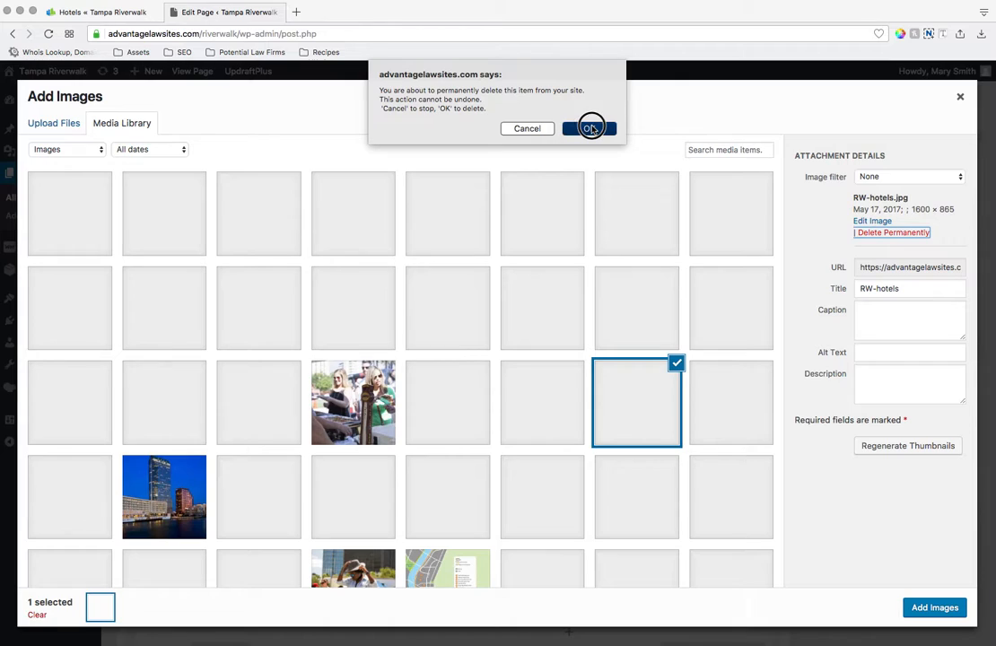
{"action": "left_click", "coordinate": [589, 128]}
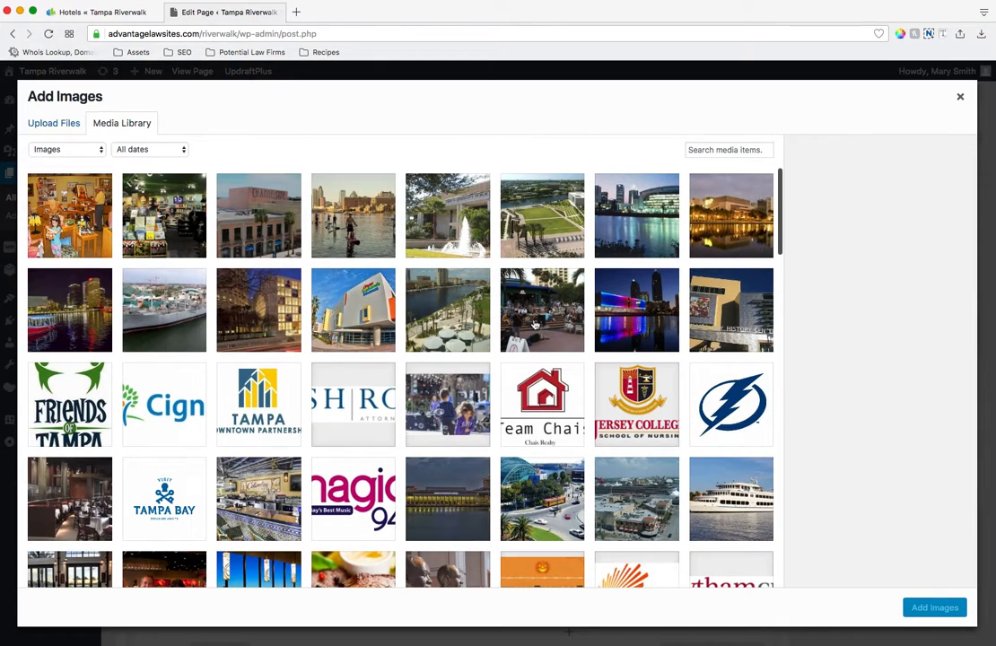
Look through the media library for missing image thumbnails, and return to the banner settings.
{"action": "scroll", "coordinate": [535, 330], "scroll_direction": "down", "scroll_amount": 15}
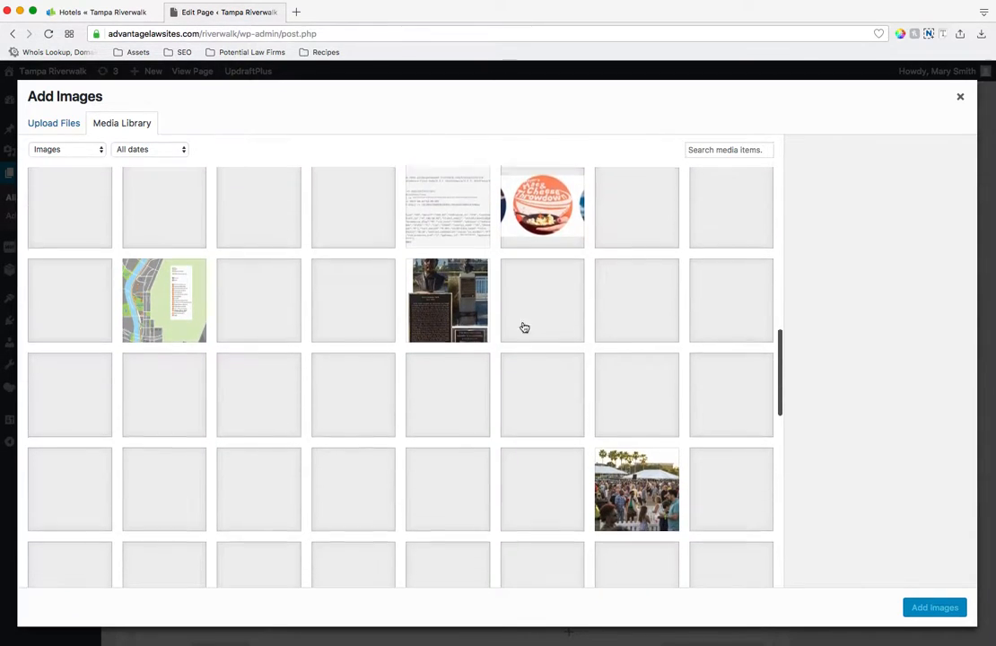
{"action": "scroll", "coordinate": [461, 340], "scroll_direction": "down", "scroll_amount": 7}
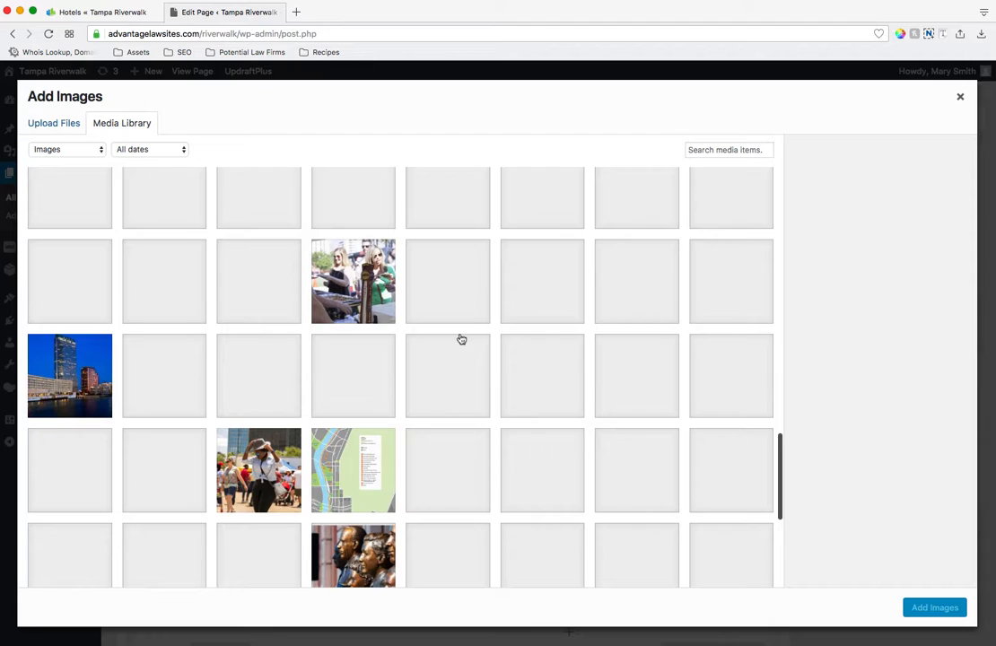
{"action": "scroll", "coordinate": [460, 339], "scroll_direction": "up", "scroll_amount": 20}
{"action": "scroll", "coordinate": [461, 340], "scroll_direction": "up", "scroll_amount": 2}
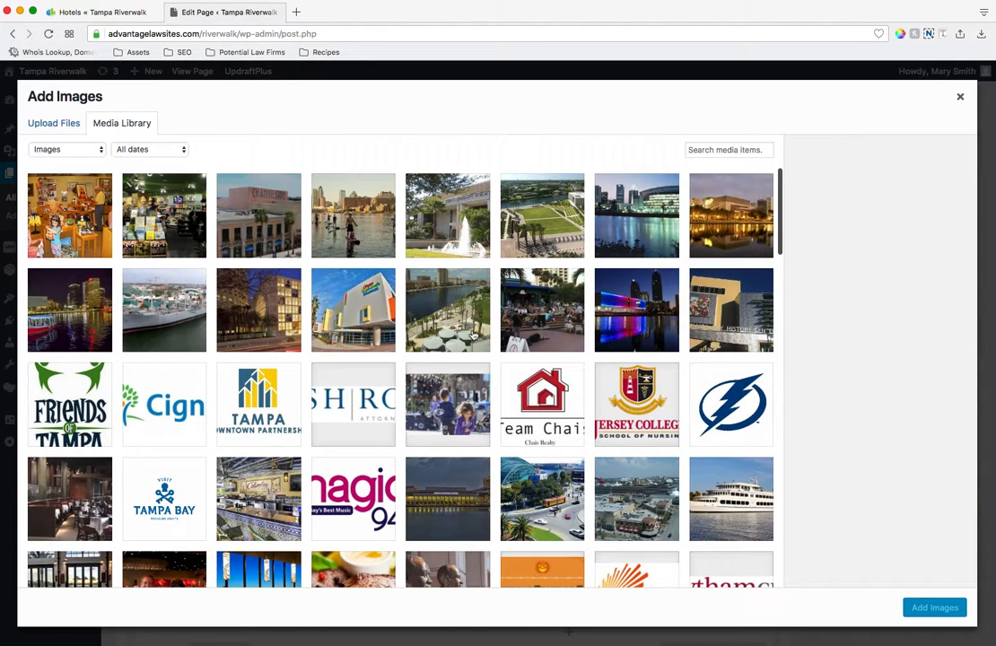
{"action": "left_click", "coordinate": [959, 99]}
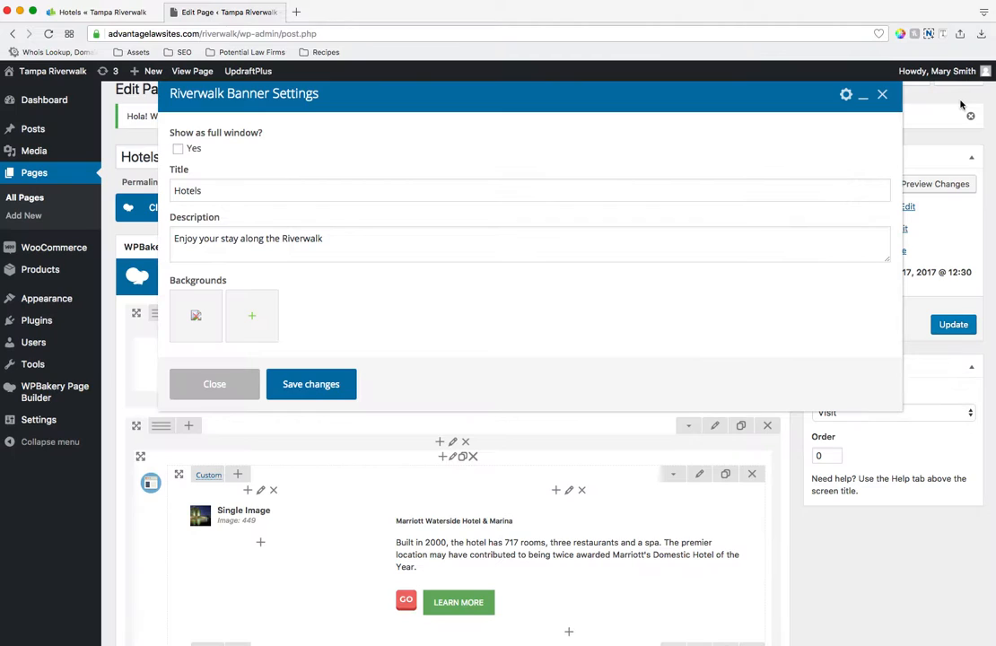
Inspect the banner background's attachment details and the file upload area, and return to the banner settings.
{"action": "left_click", "coordinate": [245, 323]}
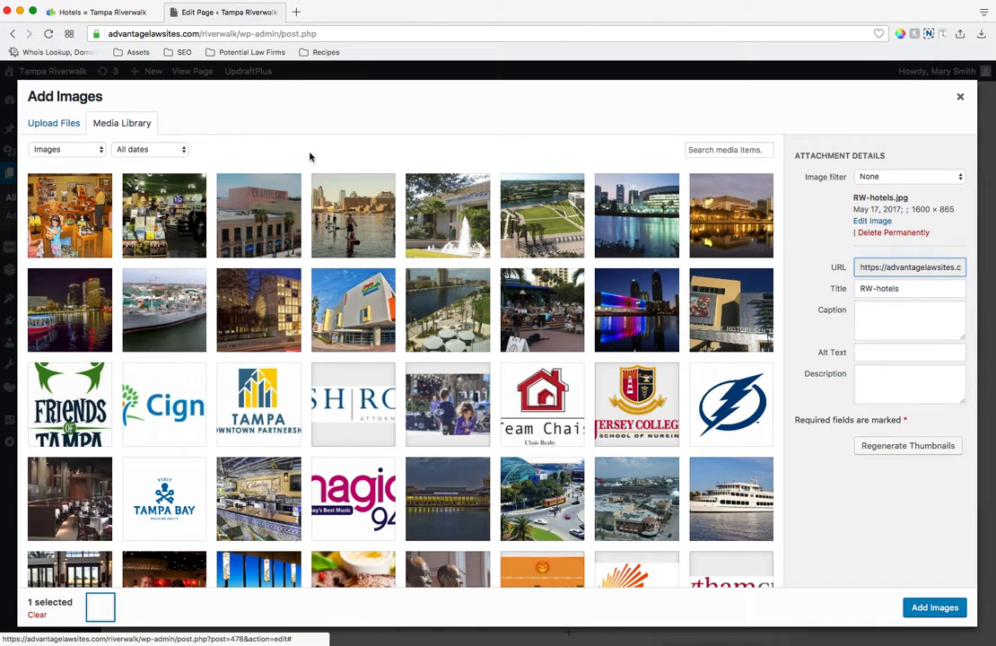
{"action": "left_click_drag", "start_coordinate": [991, 422], "coordinate": [734, 353]}
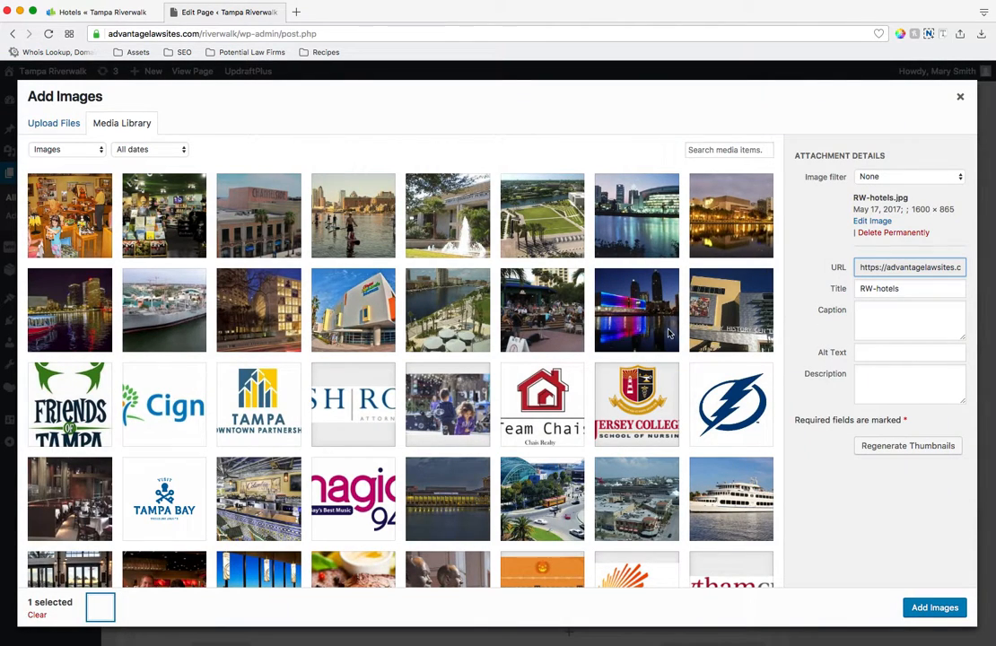
{"action": "left_click", "coordinate": [49, 123]}
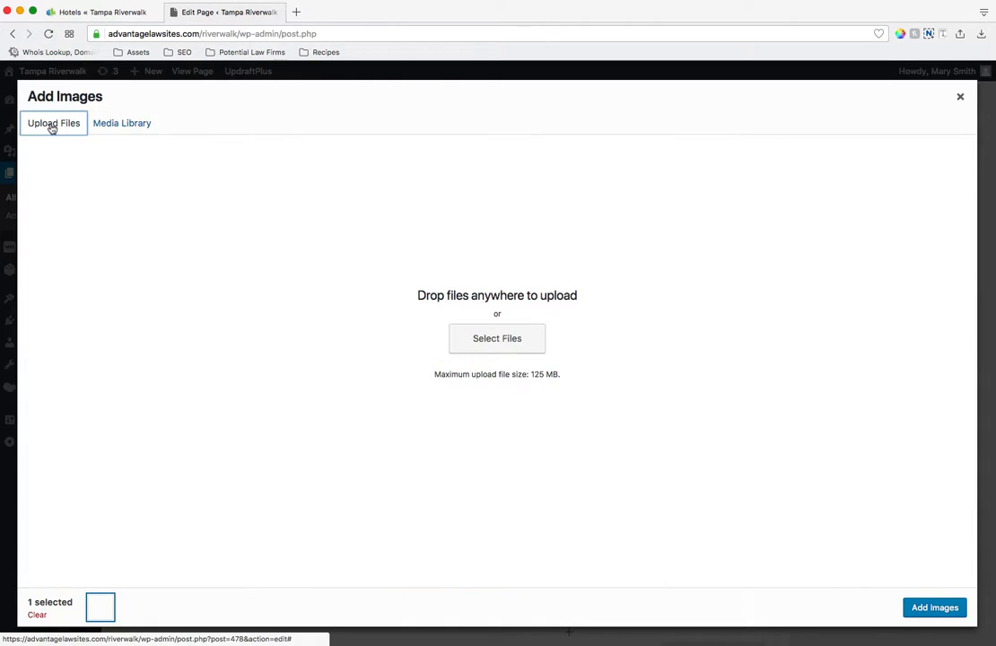
{"action": "left_click", "coordinate": [106, 125]}
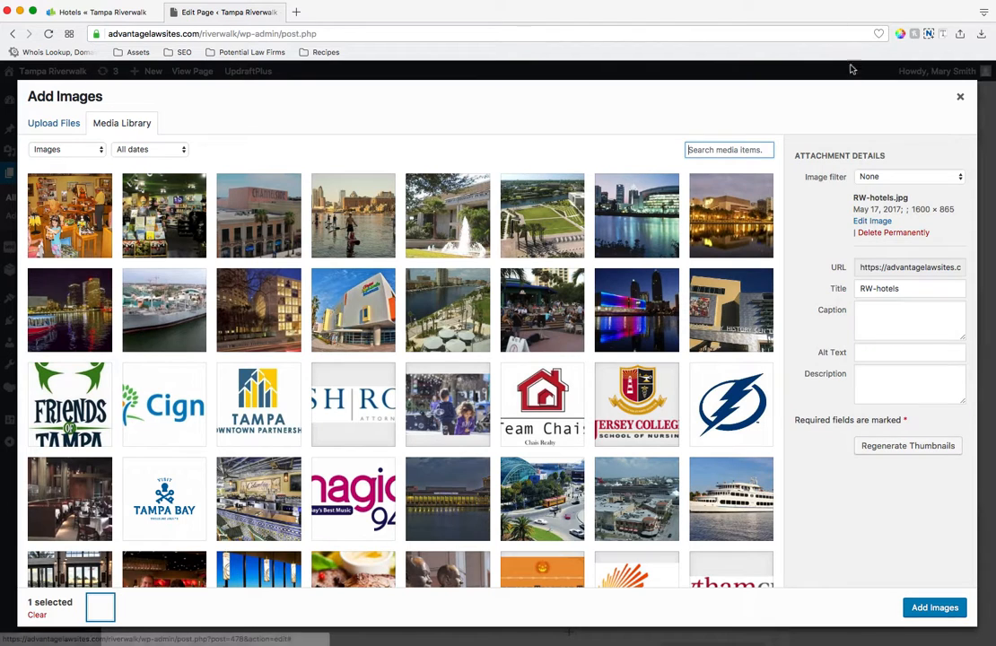
{"action": "left_click", "coordinate": [959, 99]}
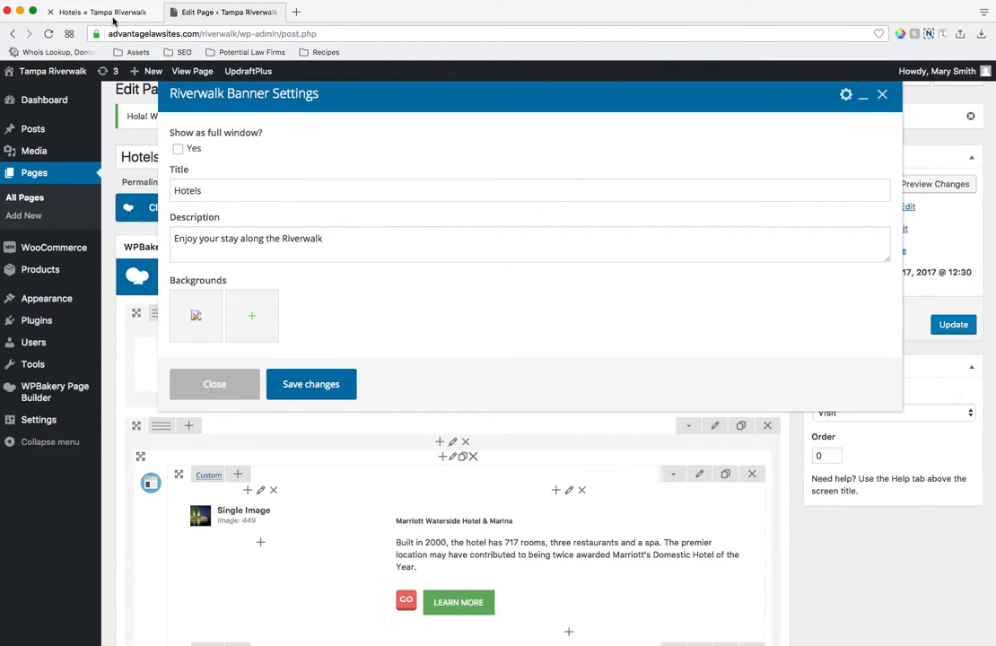
Review the banner and hotel pictures on the live thetampariverwalk.com Hotels page, and return to the banner settings on the site copy.
{"action": "left_click", "coordinate": [112, 12]}
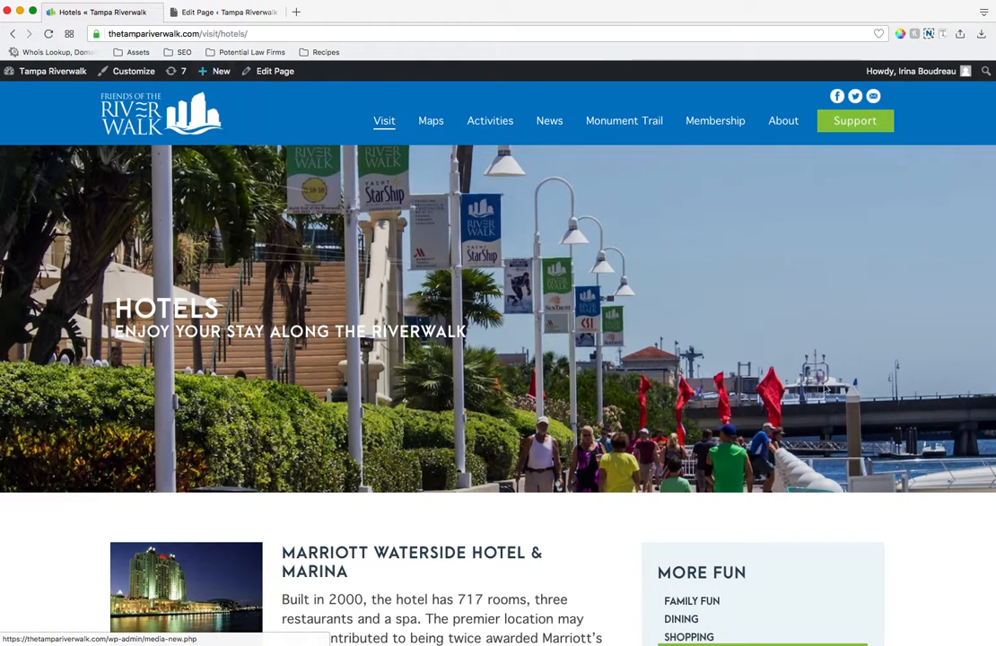
{"action": "scroll", "coordinate": [284, 325], "scroll_direction": "down", "scroll_amount": 6}
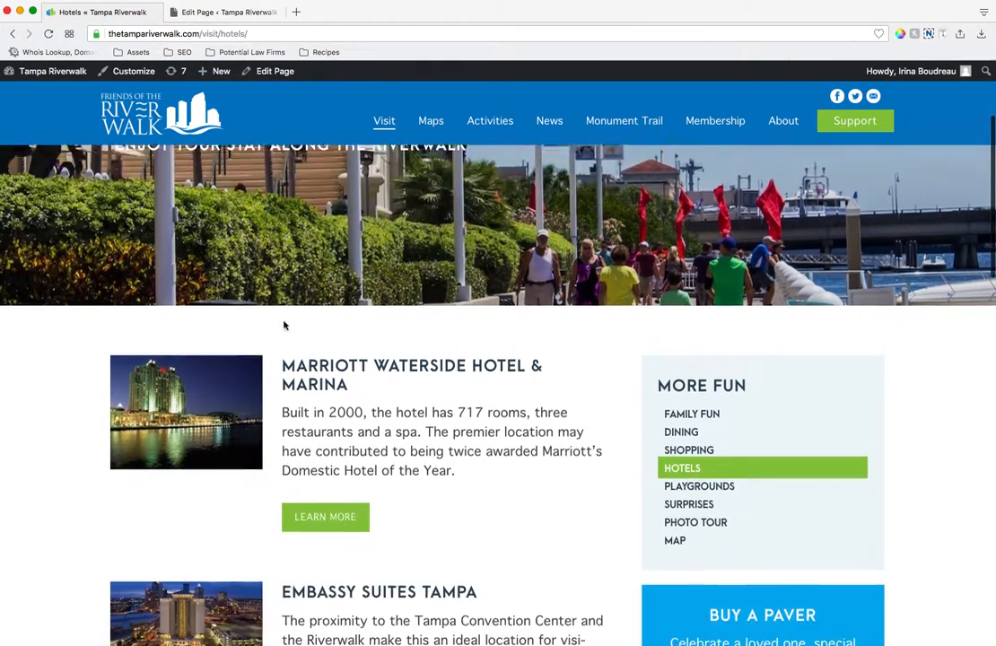
{"action": "left_click_drag", "start_coordinate": [199, 485], "coordinate": [130, 466]}
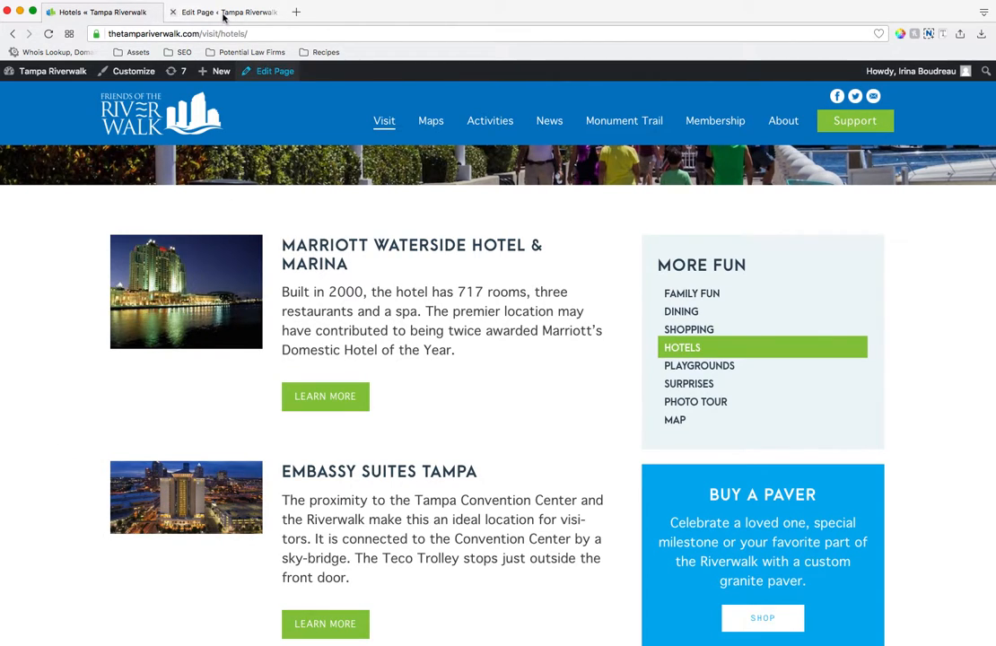
{"action": "left_click", "coordinate": [250, 15]}
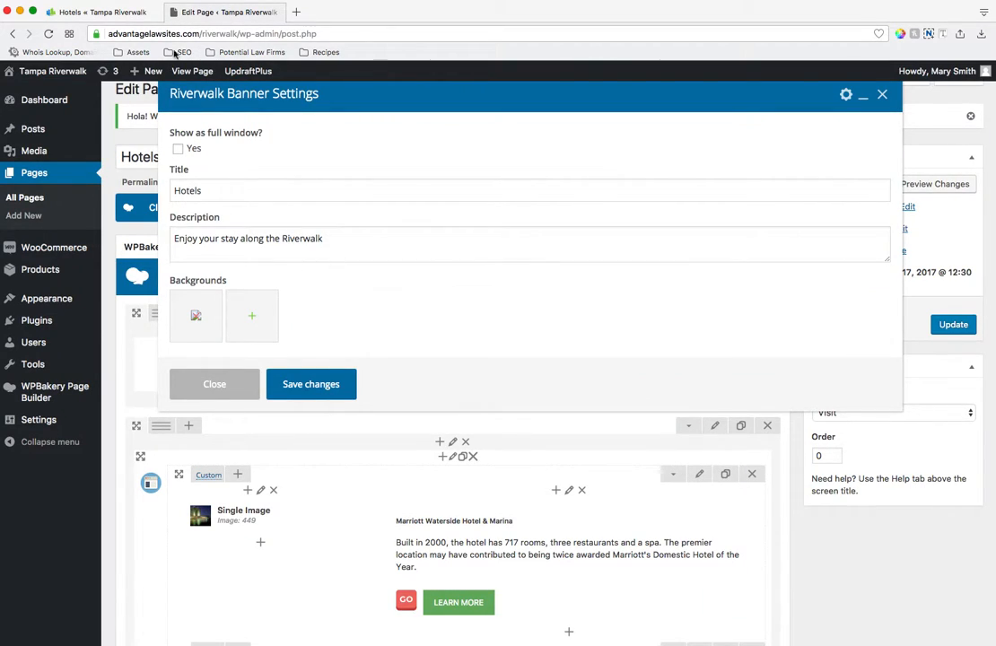
Upload RW-hotels-1600x568.jpg to the media library from the banner's background image picker and select it.
{"action": "left_click", "coordinate": [252, 316]}
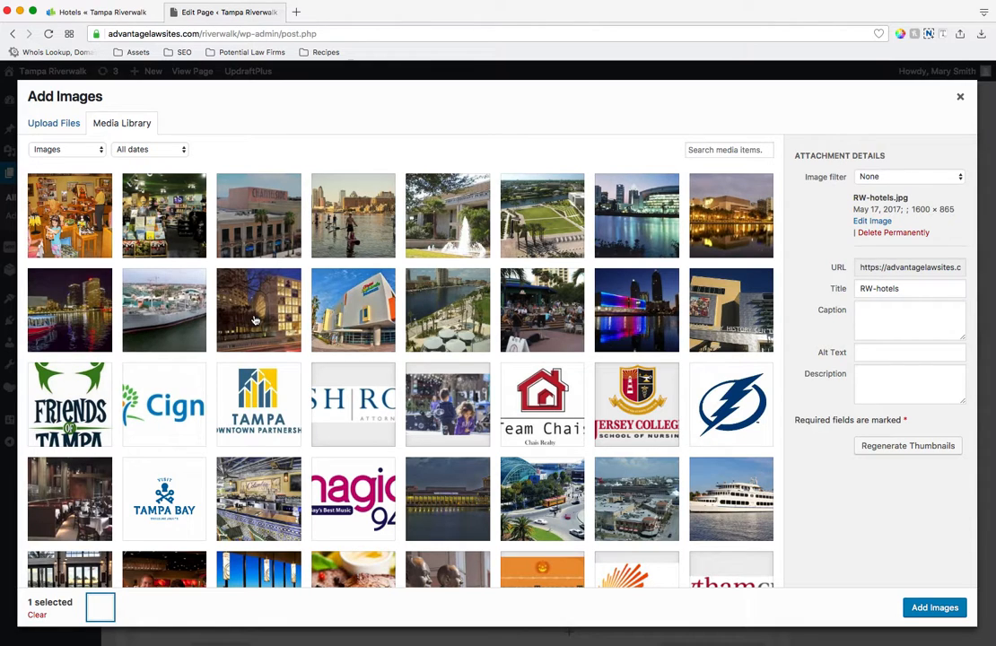
{"action": "left_click_drag", "start_coordinate": [833, 478], "coordinate": [395, 238]}
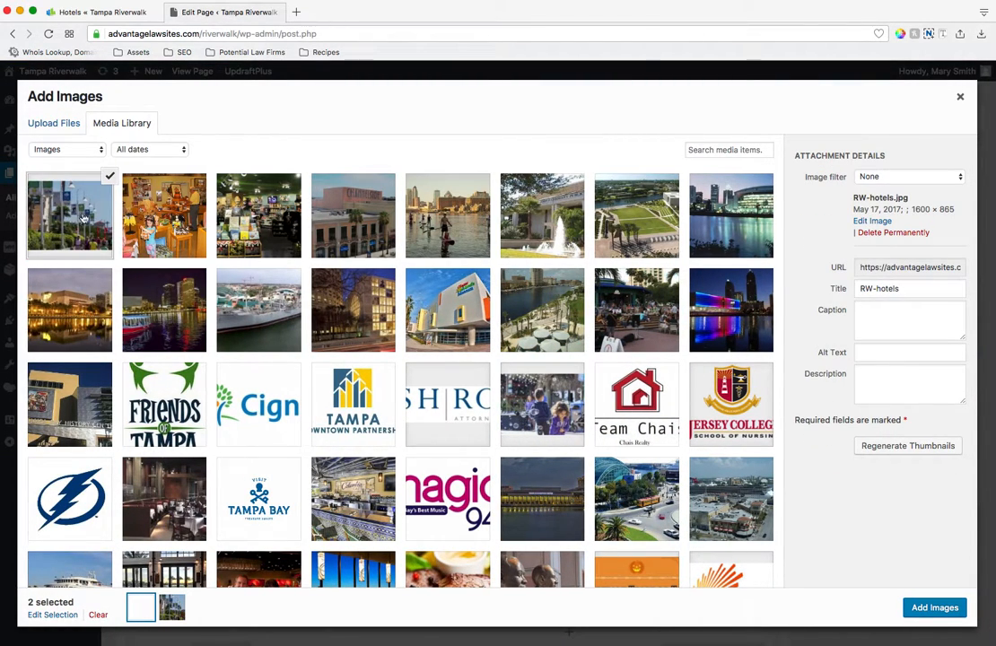
{"action": "left_click", "coordinate": [73, 190]}
{"action": "left_click", "coordinate": [174, 224]}
{"action": "left_click", "coordinate": [86, 221]}
{"action": "left_click", "coordinate": [205, 182]}
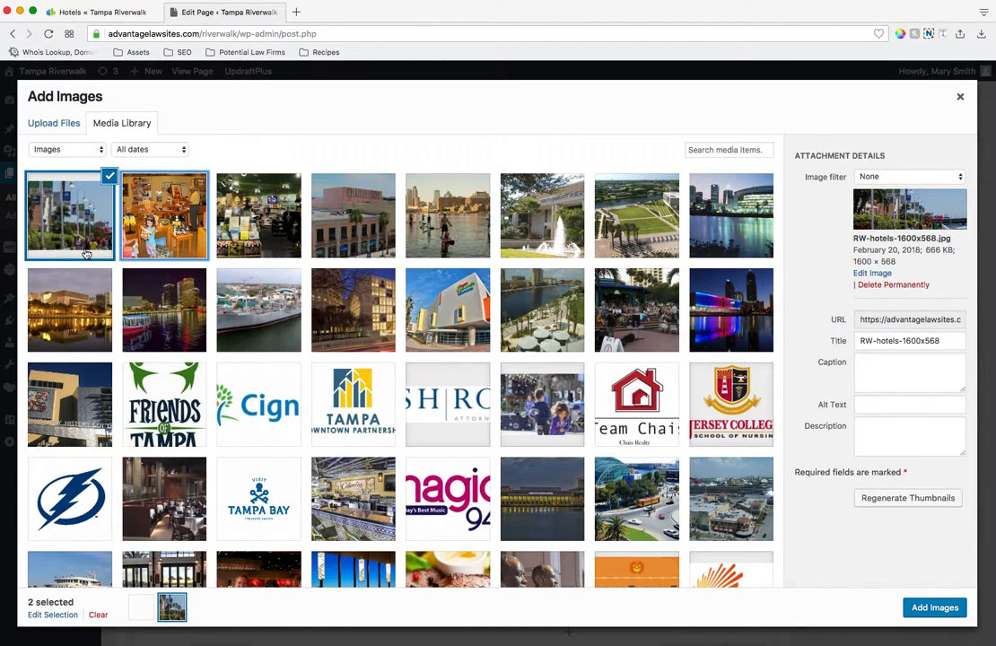
Set RW-hotels-1600x568.jpg as the banner's only background image and save the banner settings.
{"action": "left_click", "coordinate": [925, 609]}
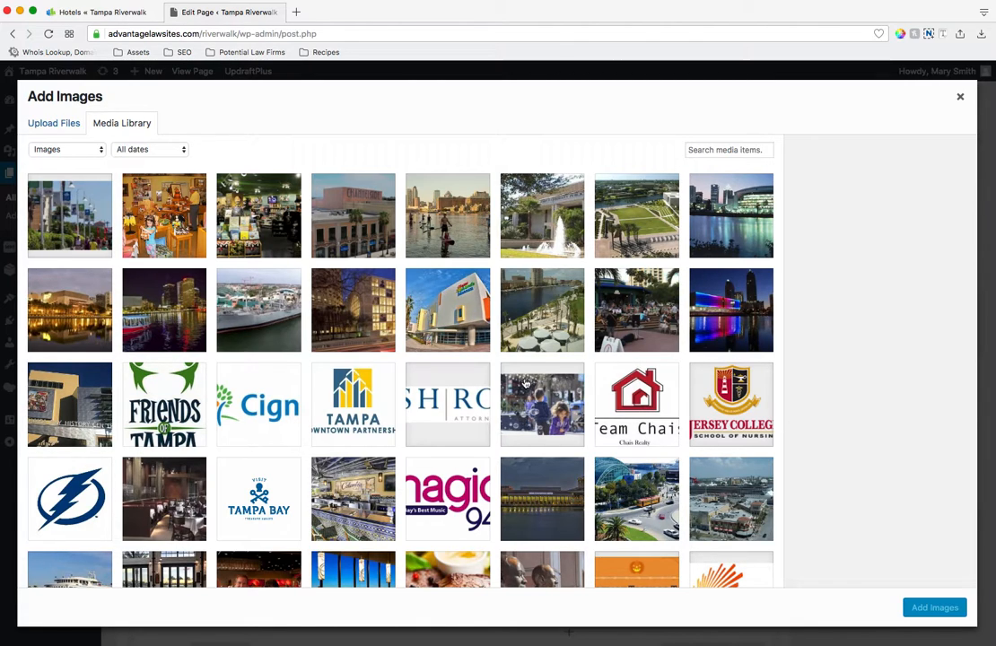
{"action": "scroll", "coordinate": [474, 355], "scroll_direction": "down", "scroll_amount": 2}
{"action": "scroll", "coordinate": [474, 356], "scroll_direction": "up", "scroll_amount": 2}
{"action": "left_click", "coordinate": [86, 199]}
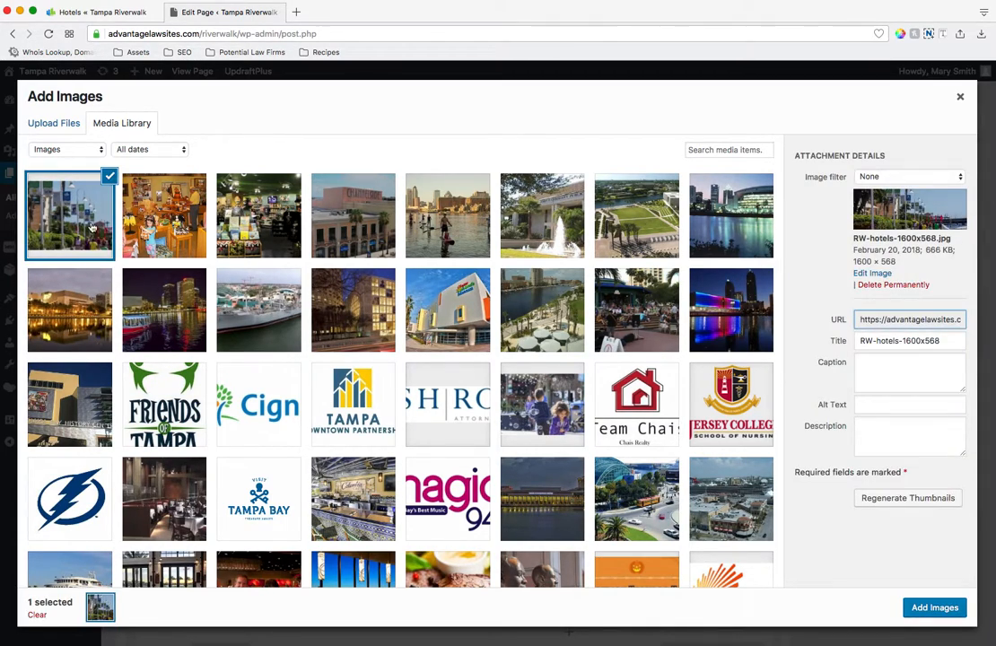
{"action": "left_click", "coordinate": [927, 608]}
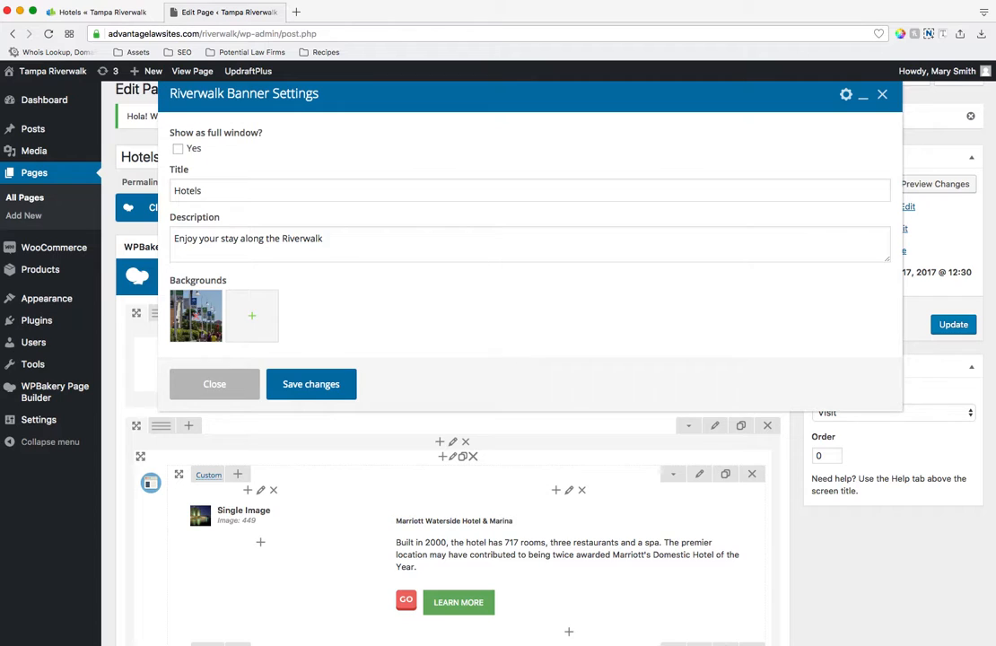
{"action": "left_click", "coordinate": [289, 386]}
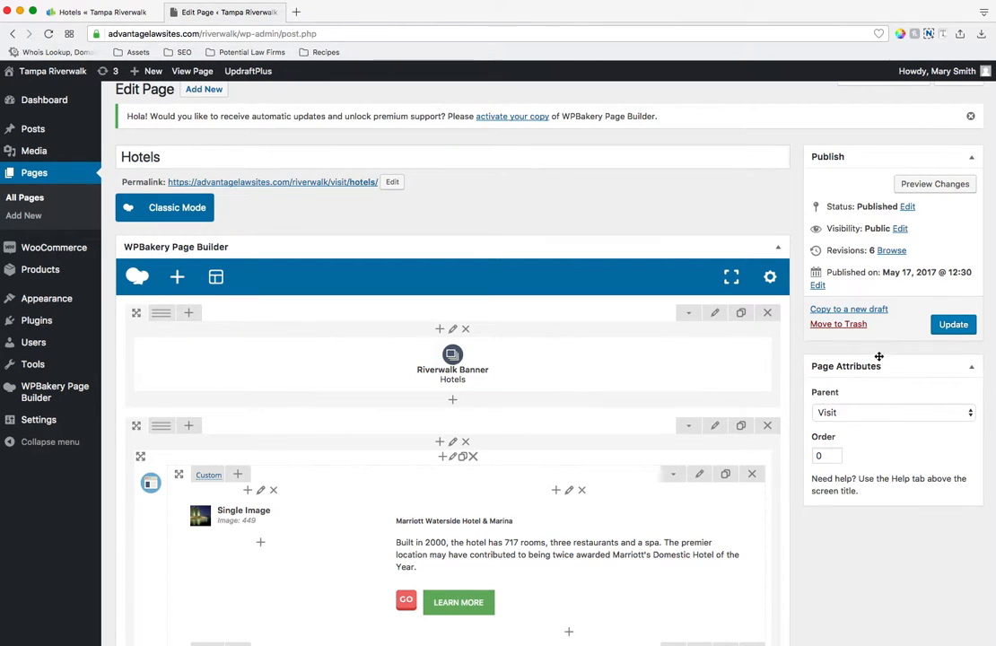
Update the Hotels page and view it in a new tab to check the banner and the hotel pictures.
{"action": "left_click", "coordinate": [949, 329]}
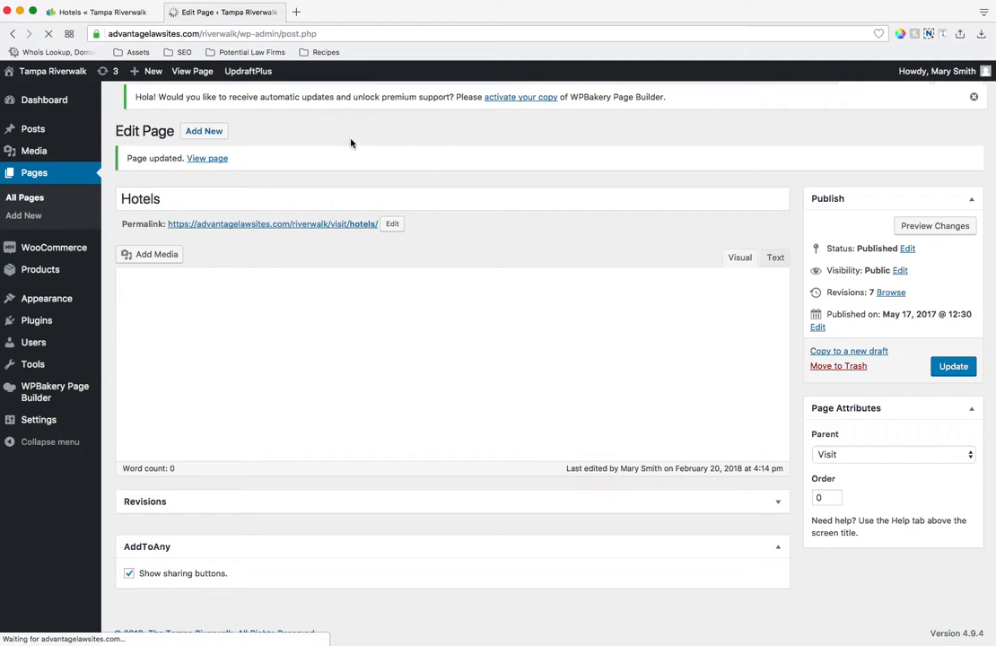
{"action": "scroll", "coordinate": [287, 109], "scroll_direction": "down", "scroll_amount": 1}
{"action": "scroll", "coordinate": [287, 109], "scroll_direction": "up", "scroll_amount": 1}
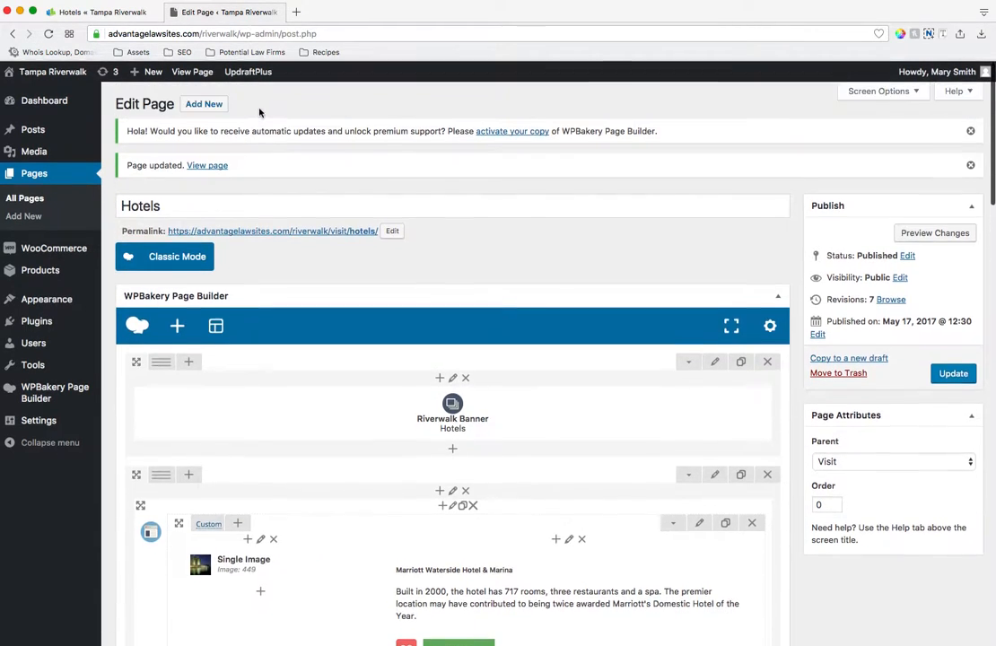
{"action": "left_click", "coordinate": [192, 70], "text": "super"}
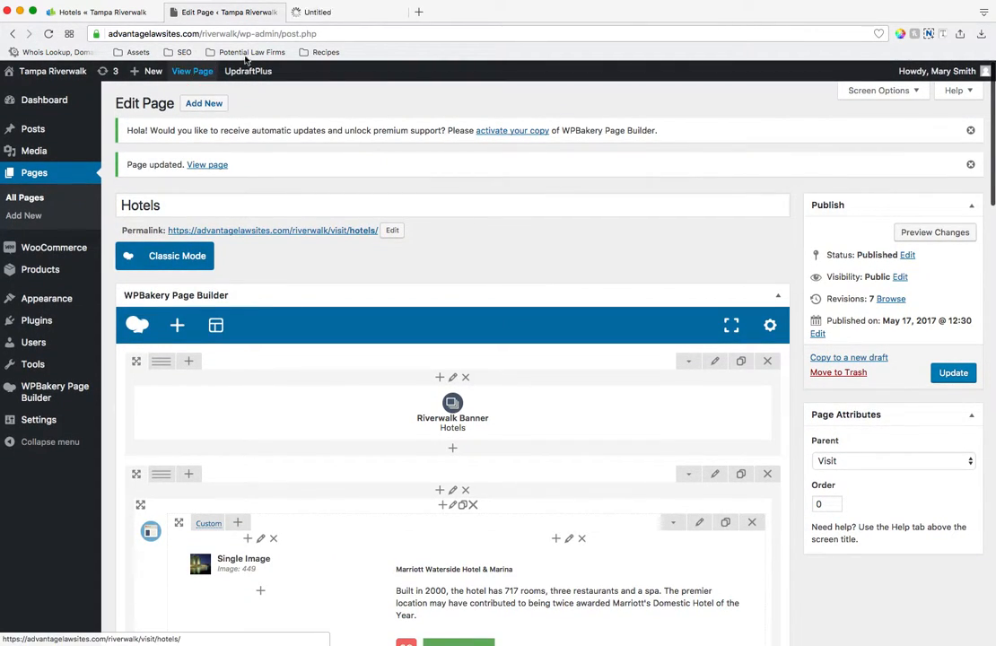
{"action": "left_click", "coordinate": [330, 13]}
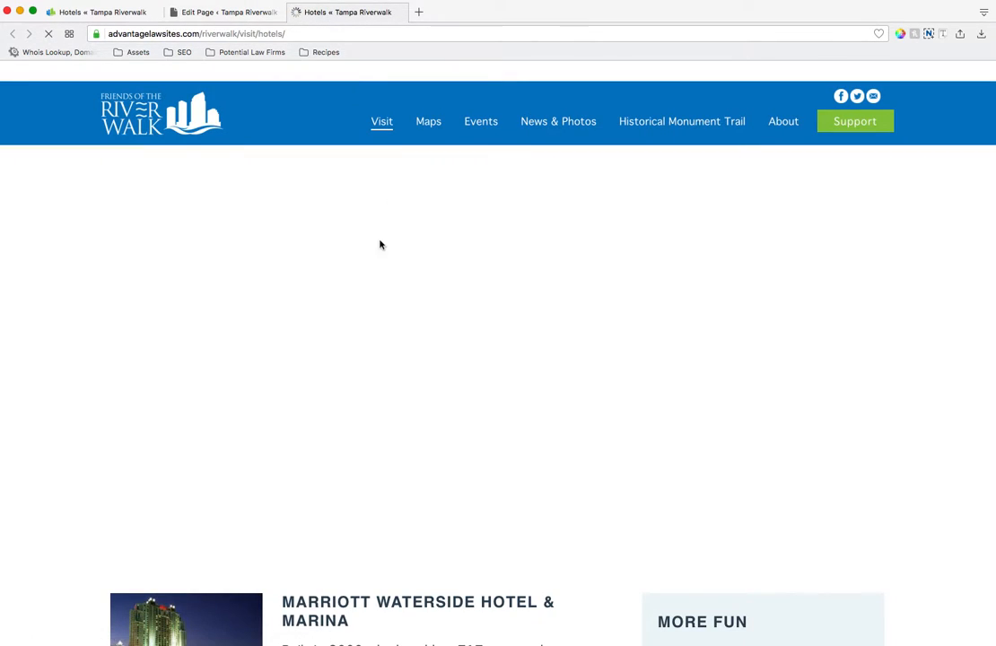
{"action": "scroll", "coordinate": [386, 301], "scroll_direction": "down", "scroll_amount": 5}
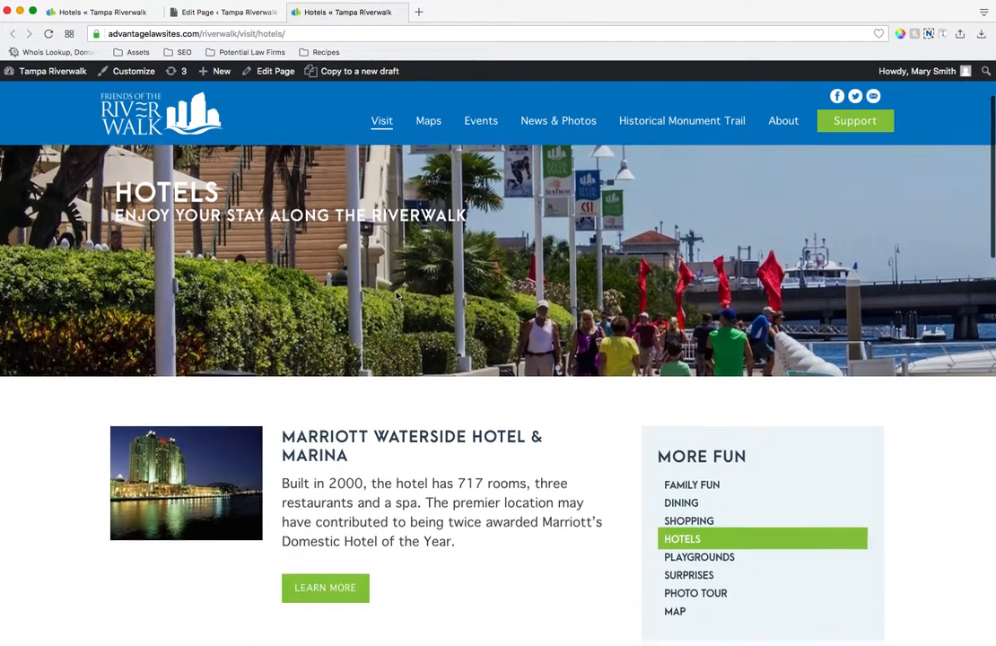
{"action": "scroll", "coordinate": [207, 413], "scroll_direction": "down", "scroll_amount": 2}
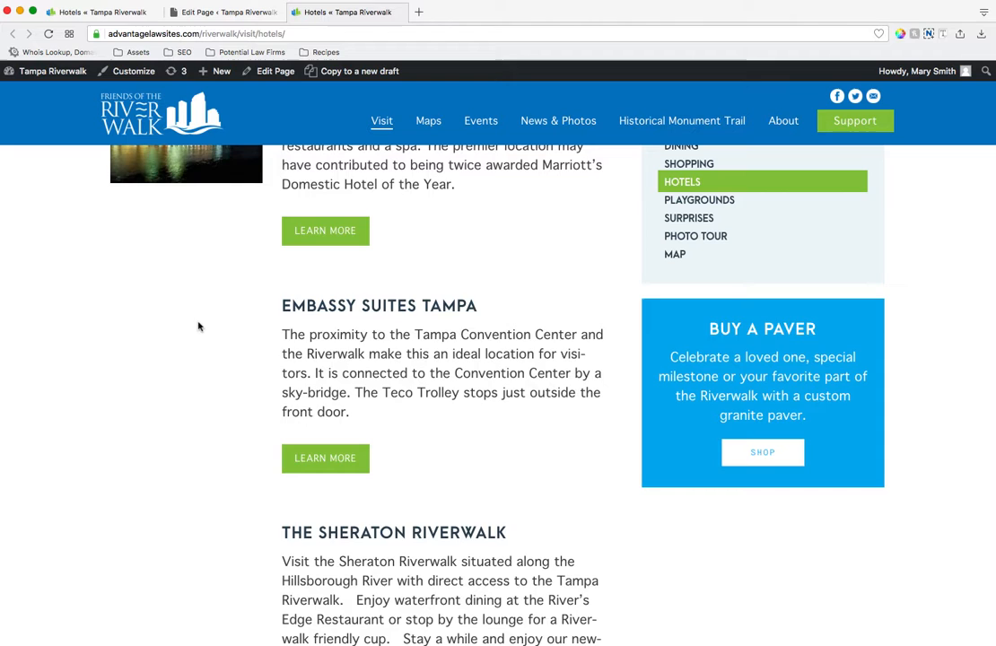
{"action": "scroll", "coordinate": [211, 324], "scroll_direction": "up", "scroll_amount": 2}
Compare the hotels' Single Image elements in the page builder with the pictures on the site copy's published Hotels page.
{"action": "left_click", "coordinate": [232, 13]}
{"action": "scroll", "coordinate": [460, 340], "scroll_direction": "down", "scroll_amount": 4}
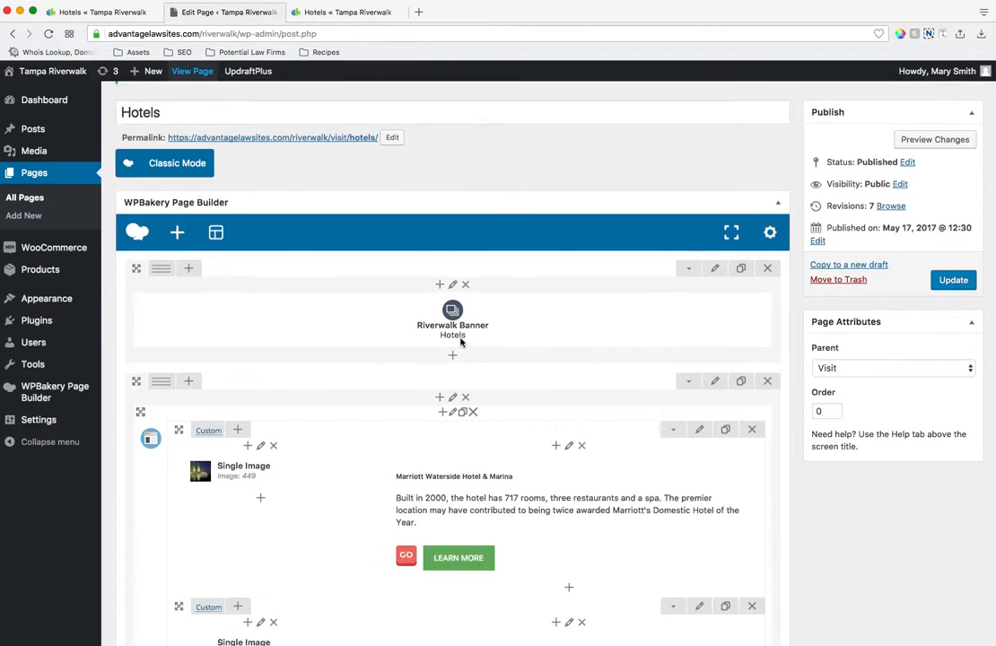
{"action": "scroll", "coordinate": [260, 359], "scroll_direction": "down", "scroll_amount": 1}
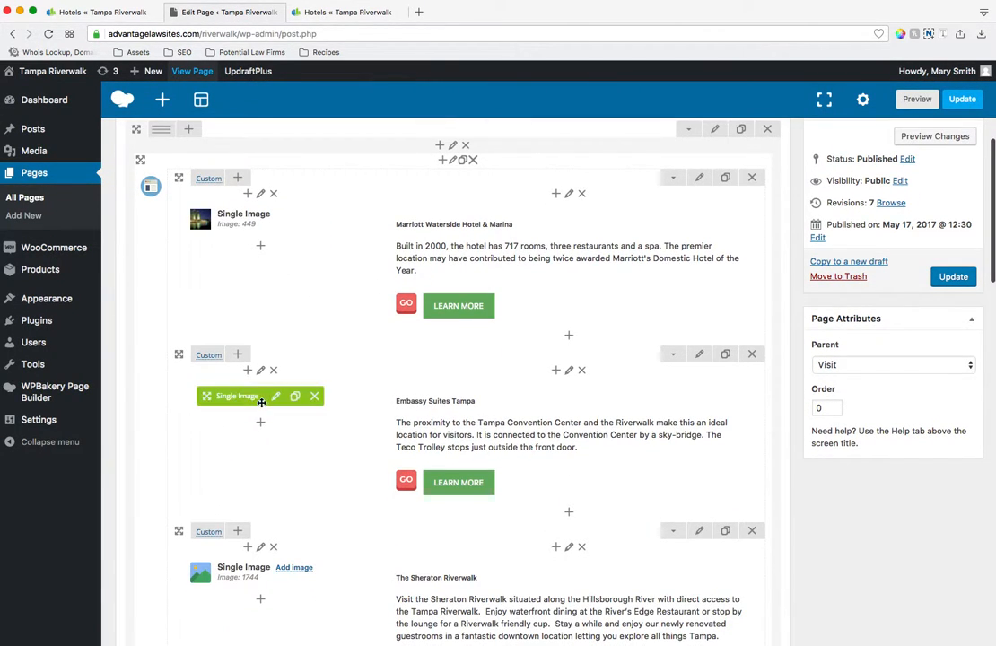
{"action": "scroll", "coordinate": [216, 403], "scroll_direction": "down", "scroll_amount": 2}
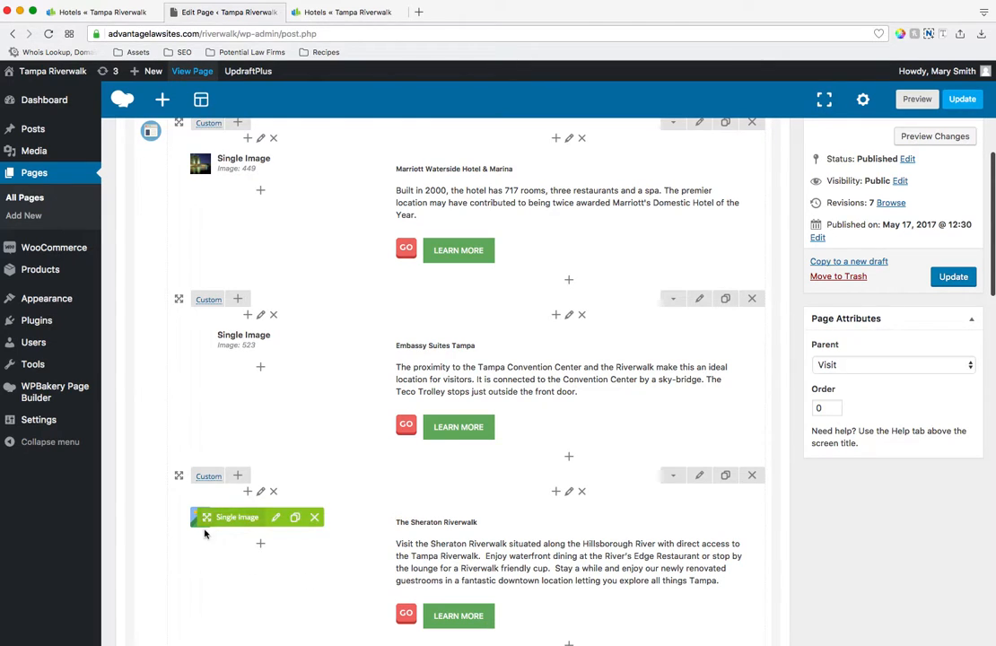
{"action": "scroll", "coordinate": [207, 529], "scroll_direction": "down", "scroll_amount": 4}
{"action": "scroll", "coordinate": [202, 516], "scroll_direction": "down", "scroll_amount": 1}
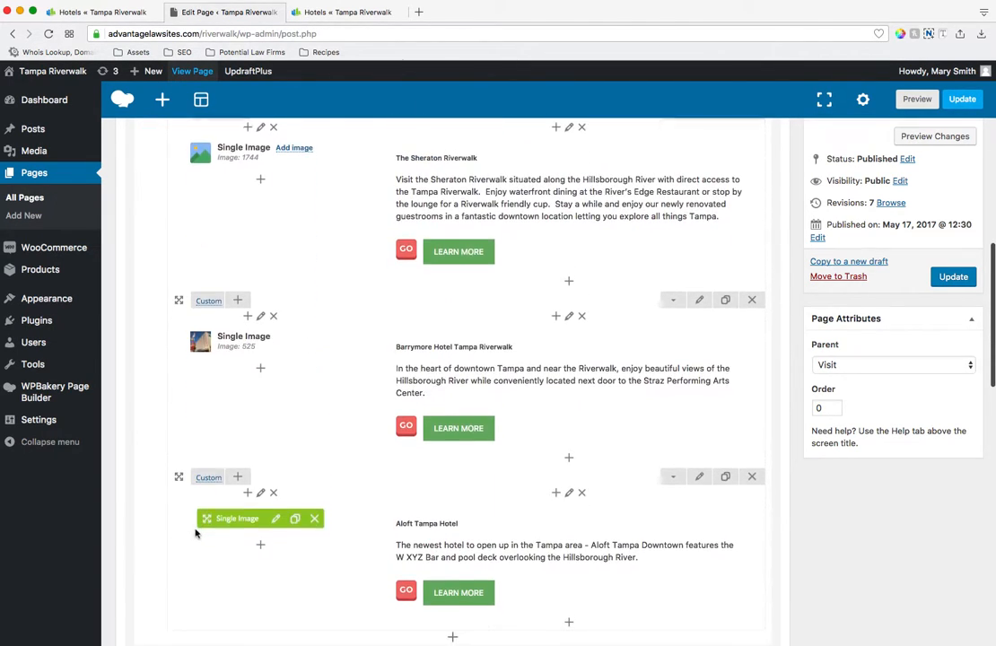
{"action": "mouse_move", "coordinate": [204, 343]}
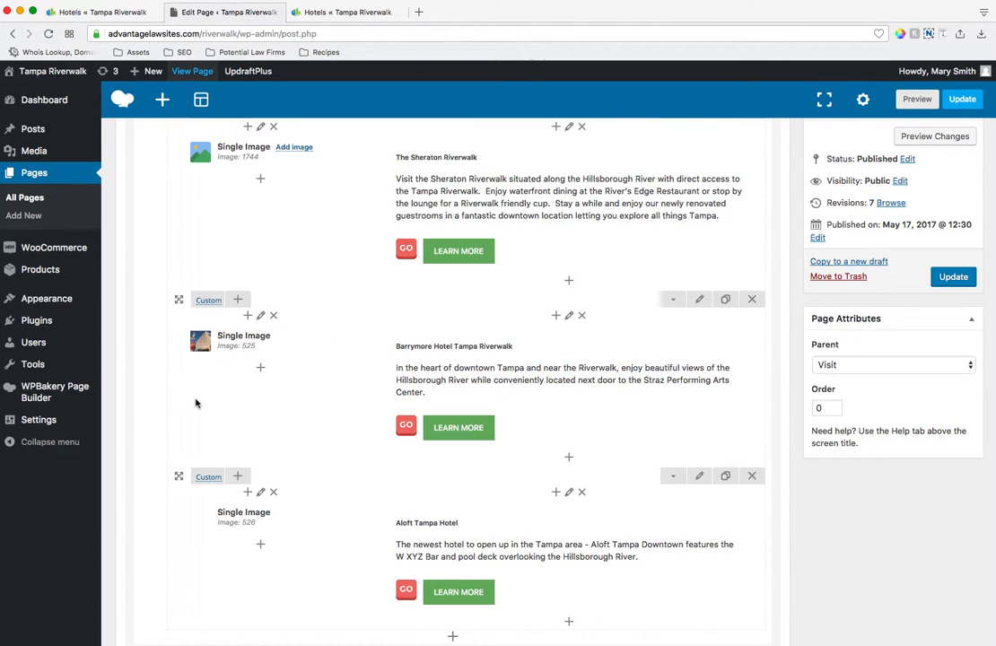
{"action": "left_click", "coordinate": [338, 16]}
{"action": "scroll", "coordinate": [368, 305], "scroll_direction": "down", "scroll_amount": 10}
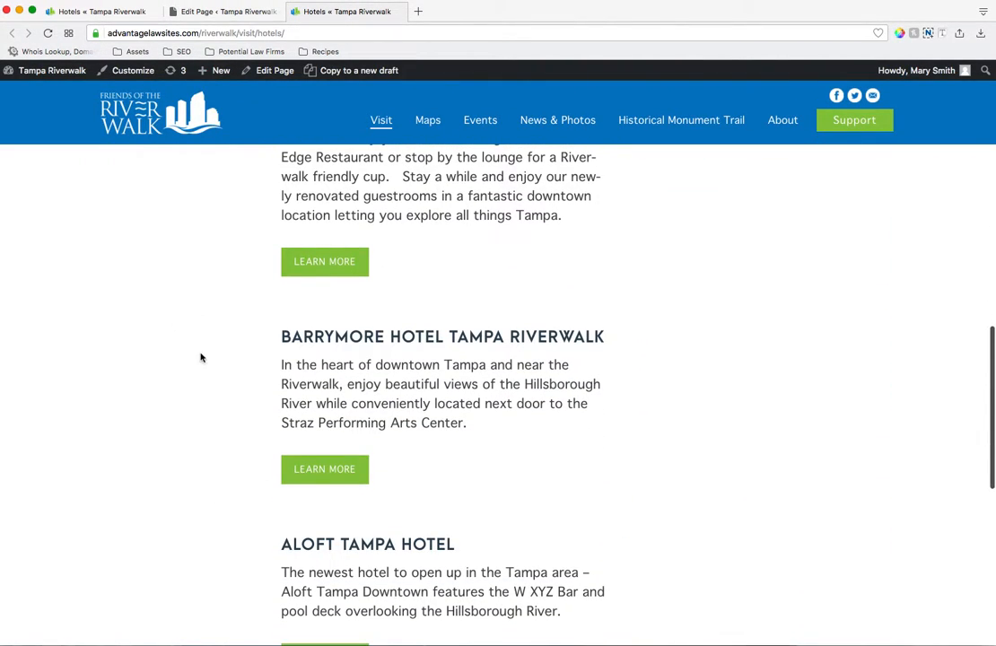
Inspect The Sheraton Riverwalk's Single Image settings and the media library for its picture, and close the settings without saving.
{"action": "left_click", "coordinate": [229, 9]}
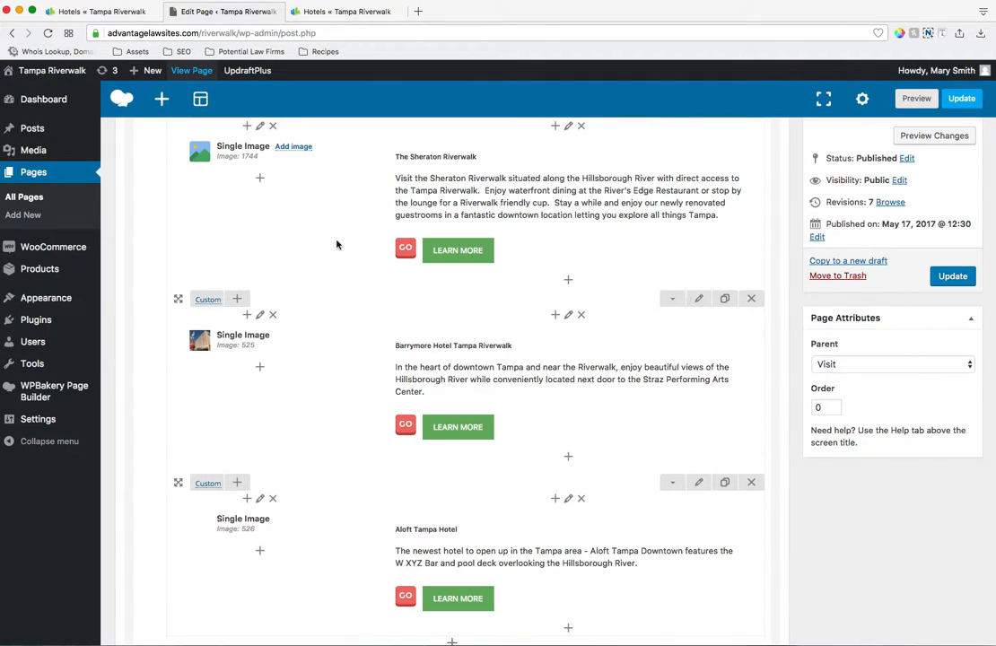
{"action": "scroll", "coordinate": [377, 297], "scroll_direction": "up", "scroll_amount": 2}
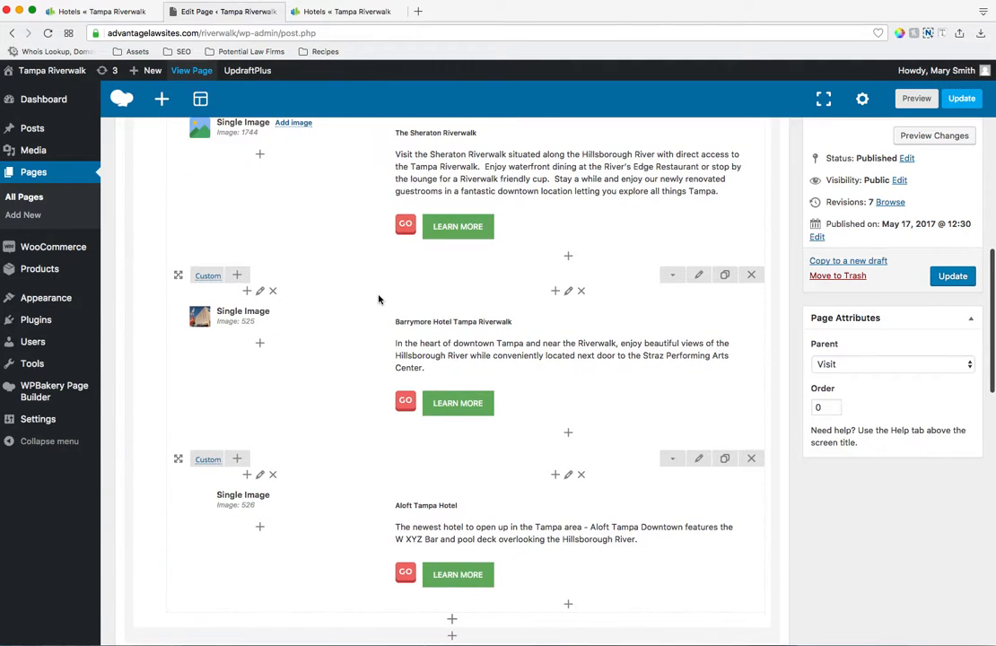
{"action": "scroll", "coordinate": [238, 336], "scroll_direction": "up", "scroll_amount": 6}
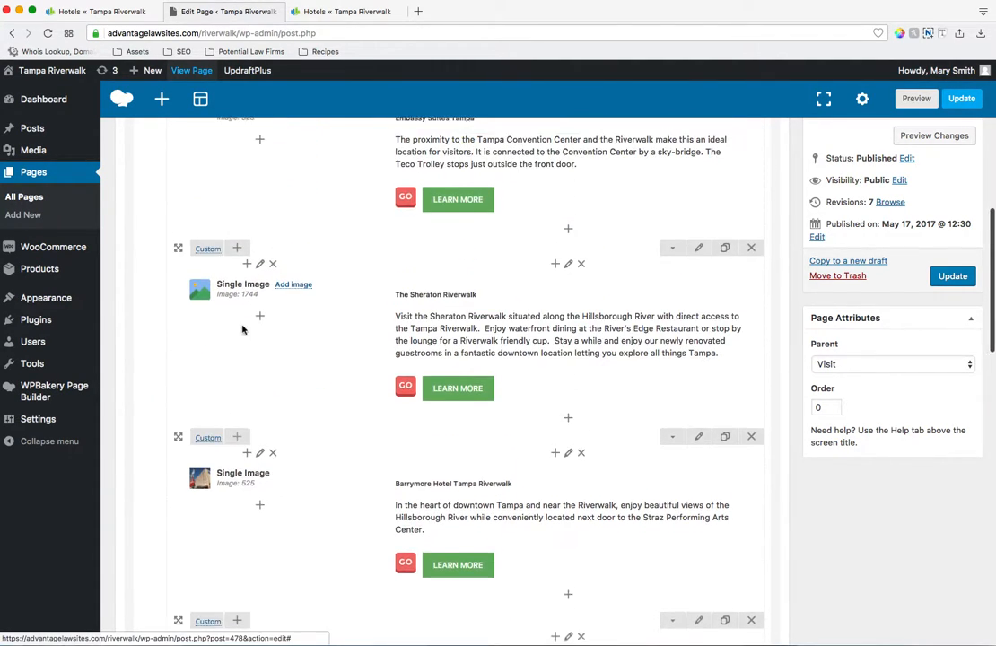
{"action": "left_click", "coordinate": [277, 306]}
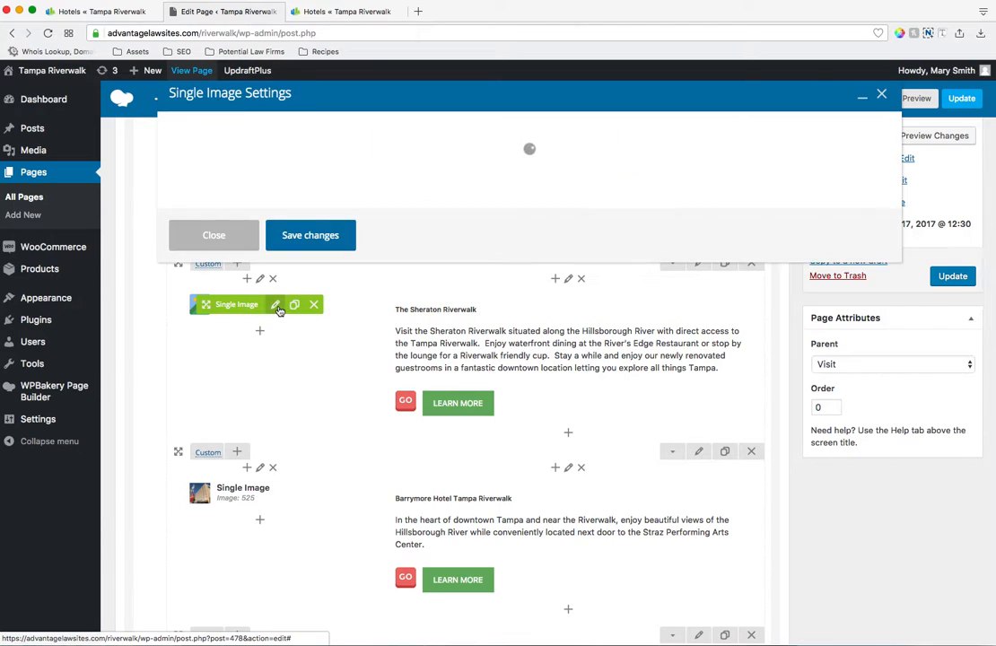
{"action": "left_click", "coordinate": [202, 324]}
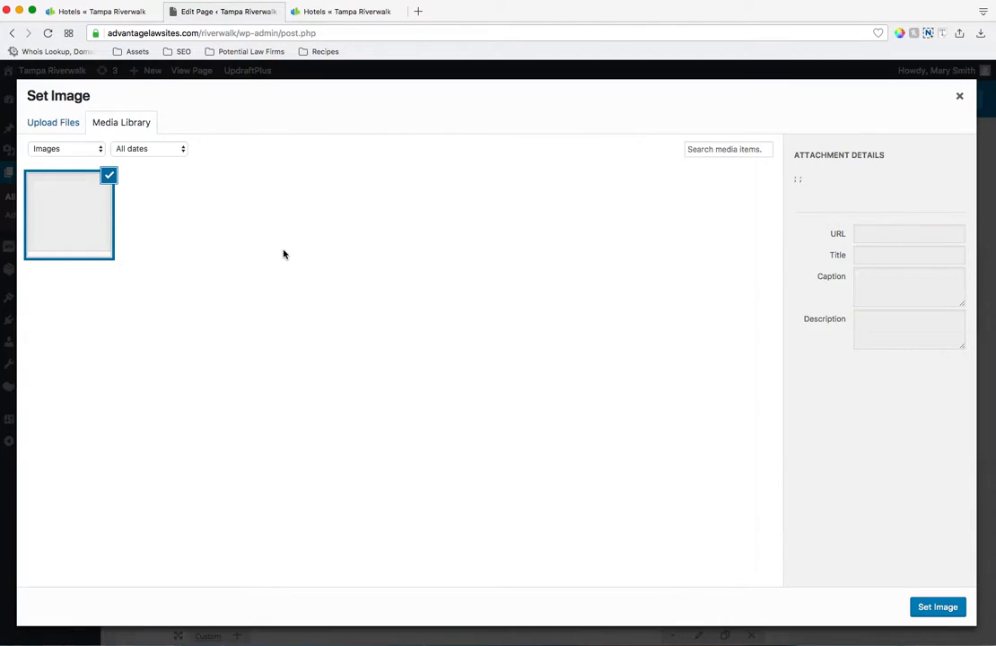
{"action": "left_click", "coordinate": [47, 124]}
{"action": "left_click", "coordinate": [119, 124]}
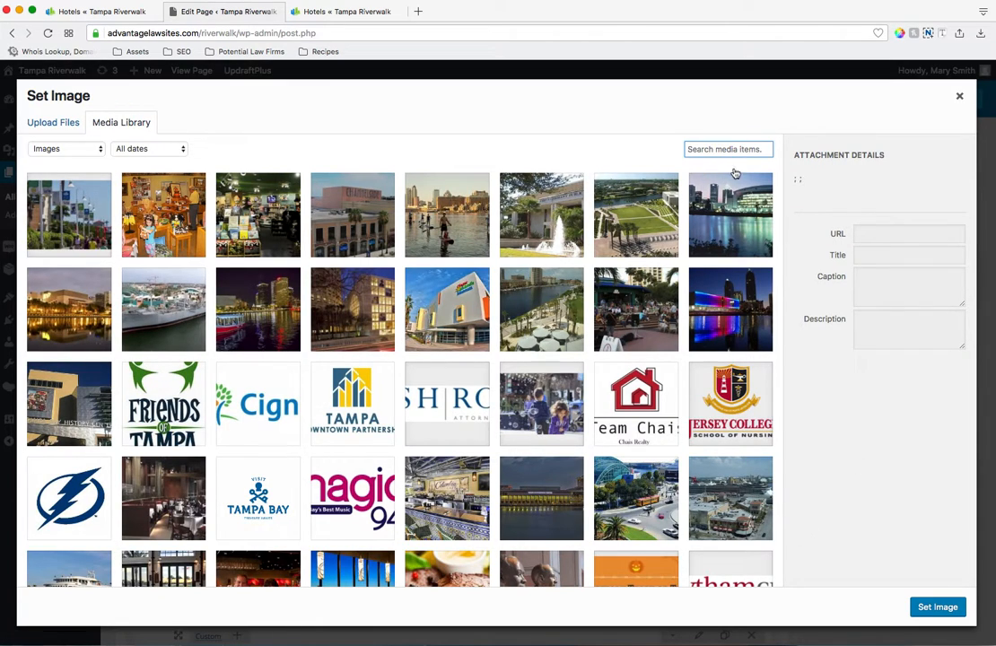
{"action": "left_click", "coordinate": [959, 96]}
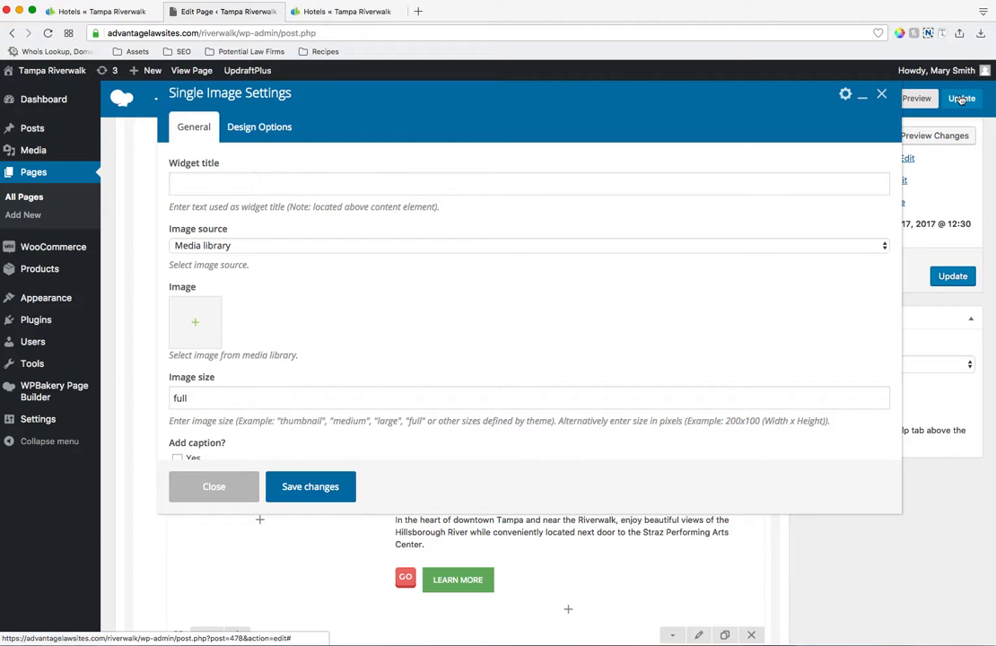
{"action": "left_click", "coordinate": [222, 487]}
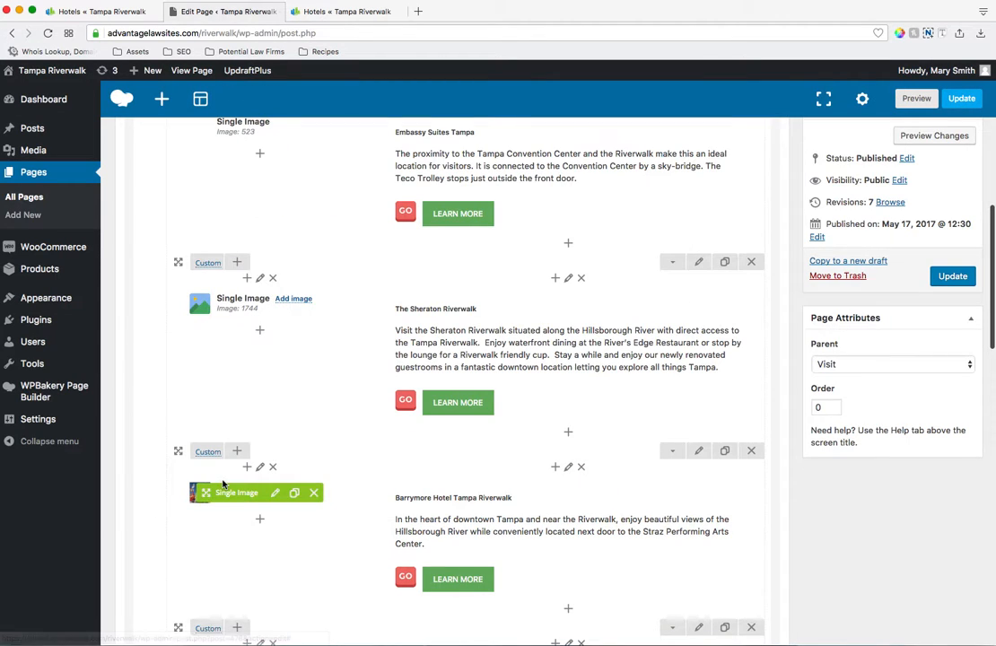
Review the banner and hotel pictures on the live thetampariverwalk.com Hotels page again.
{"action": "left_click", "coordinate": [107, 11]}
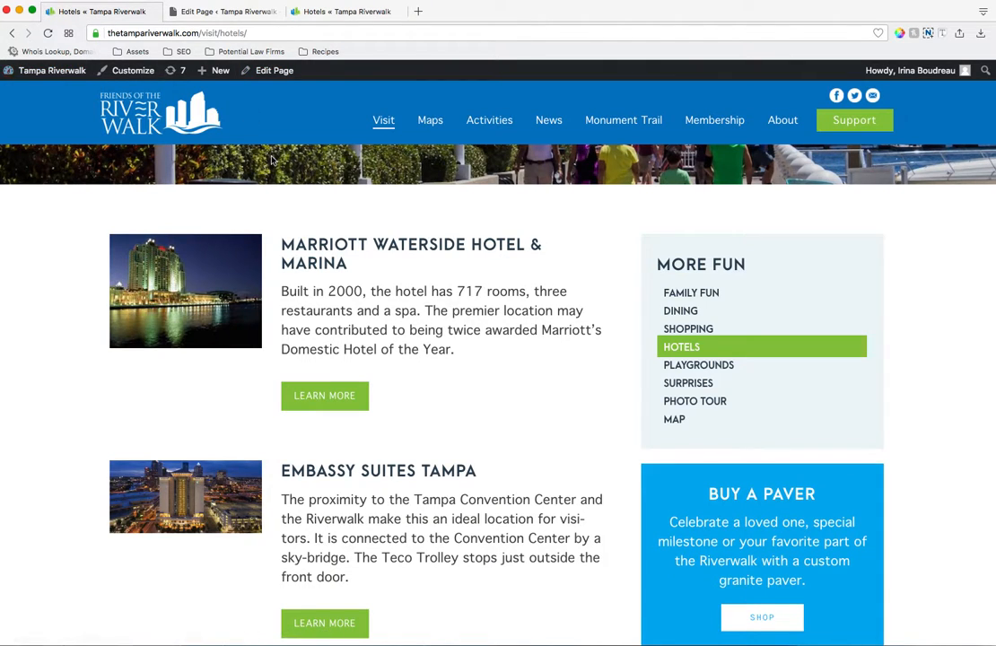
{"action": "scroll", "coordinate": [415, 272], "scroll_direction": "up", "scroll_amount": 5}
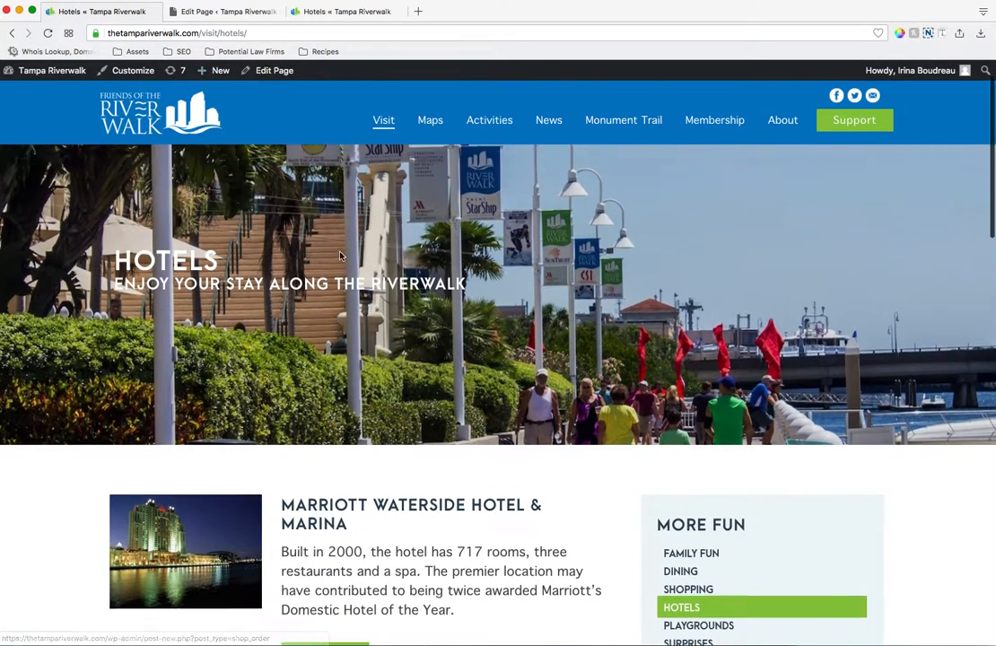
{"action": "scroll", "coordinate": [303, 485], "scroll_direction": "down", "scroll_amount": 3}
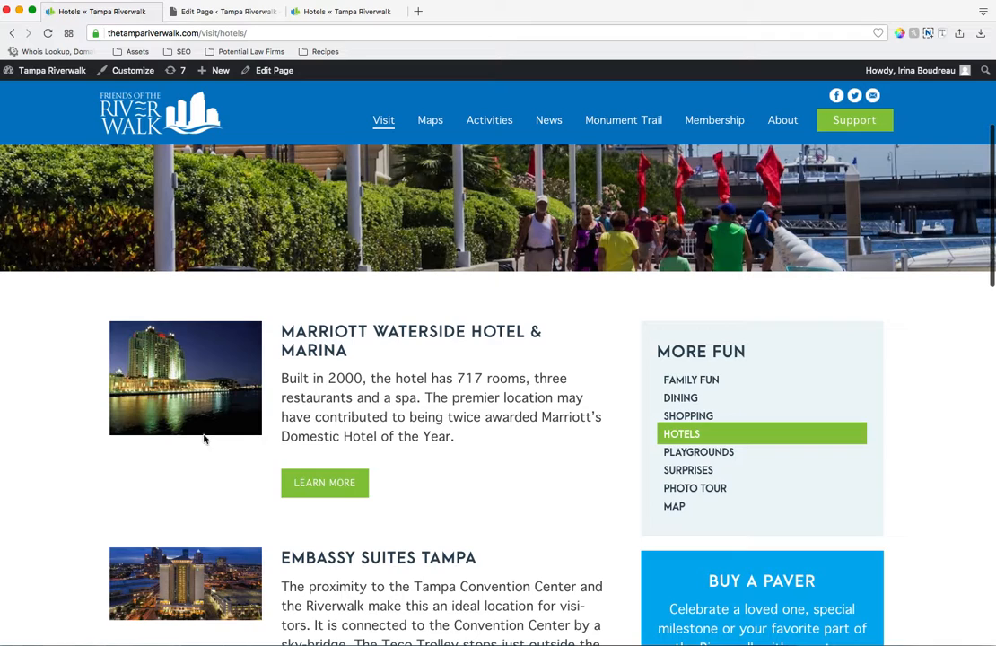
{"action": "scroll", "coordinate": [196, 422], "scroll_direction": "down", "scroll_amount": 1}
{"action": "scroll", "coordinate": [206, 434], "scroll_direction": "up", "scroll_amount": 4}
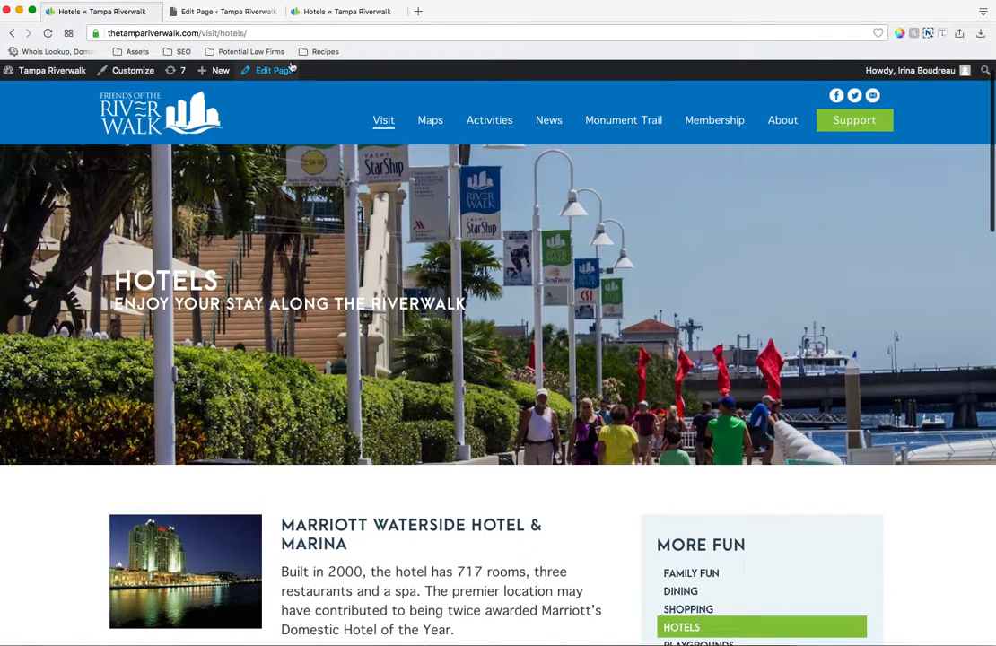
Open the live Hotels page for editing and select the file URL of the Embassy Suites Tampa picture in the media library.
{"action": "mouse_move", "coordinate": [561, 130]}
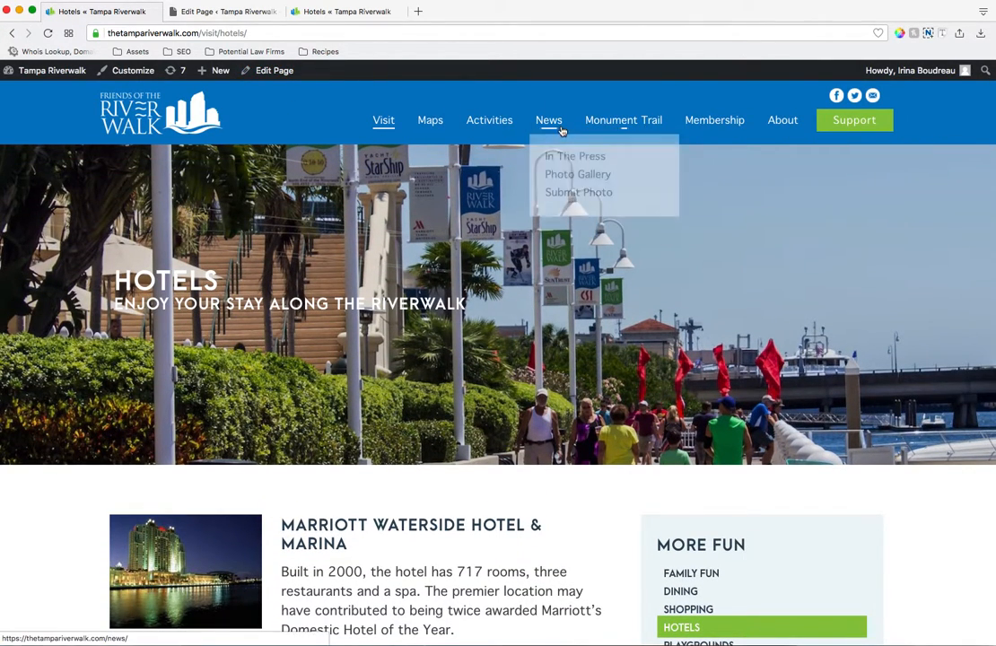
{"action": "left_click", "coordinate": [281, 72]}
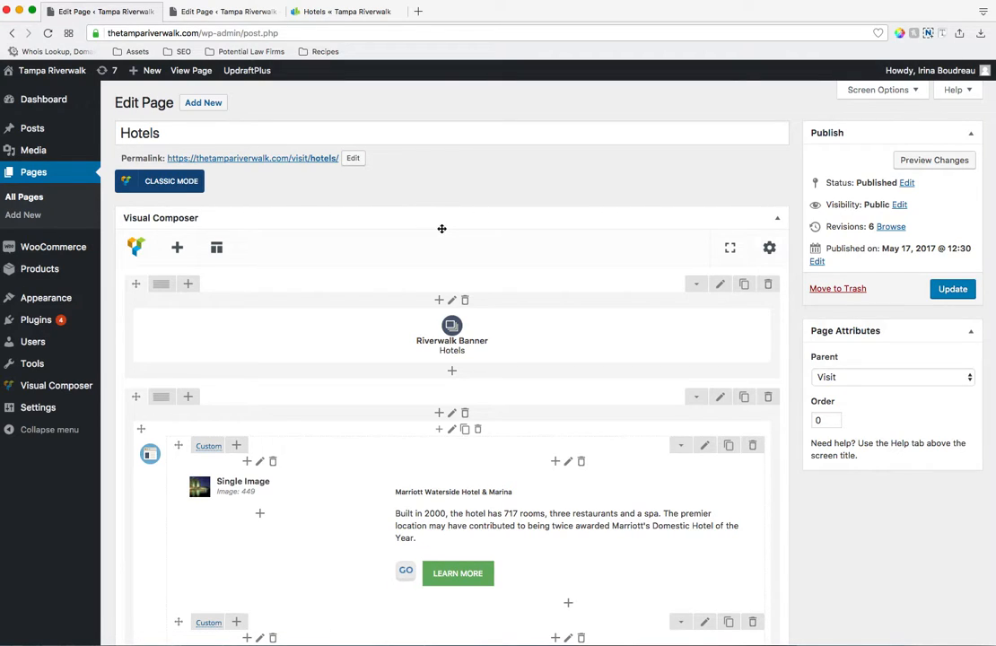
{"action": "scroll", "coordinate": [442, 229], "scroll_direction": "down", "scroll_amount": 3}
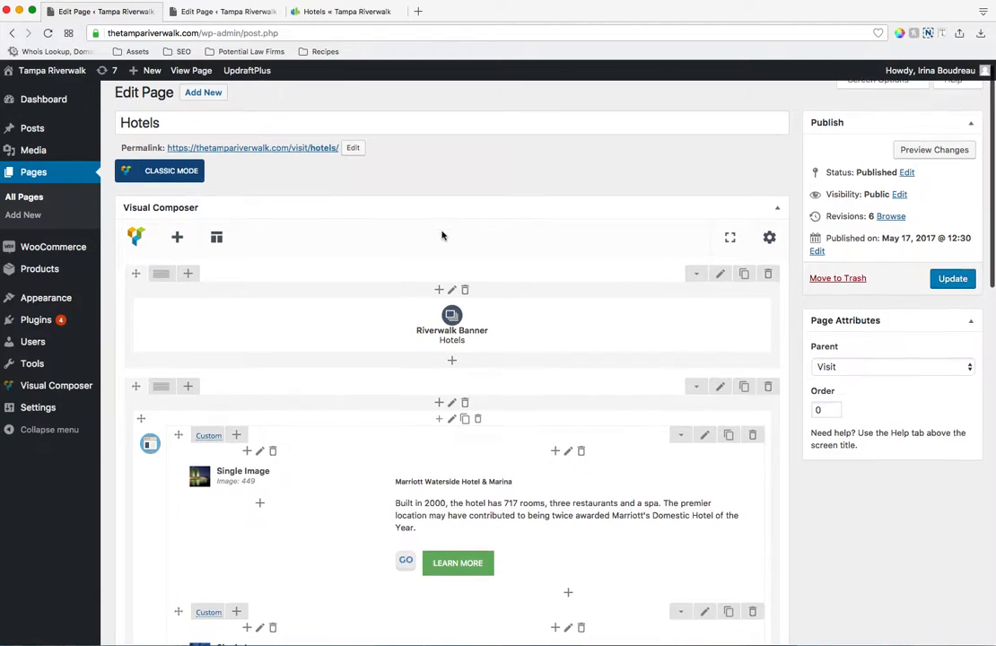
{"action": "scroll", "coordinate": [325, 254], "scroll_direction": "down", "scroll_amount": 5}
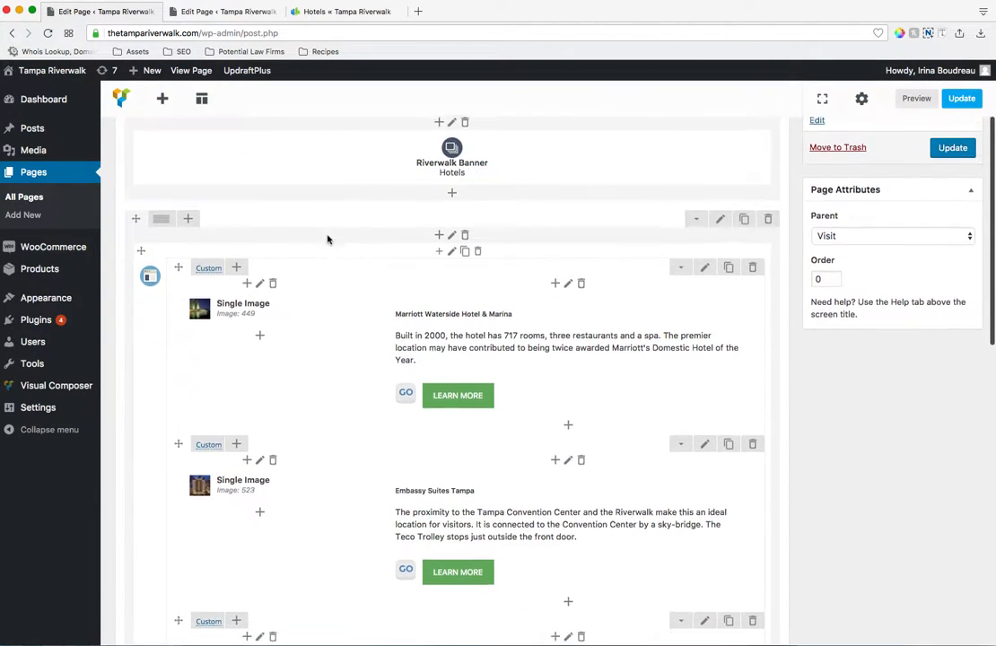
{"action": "mouse_move", "coordinate": [216, 363]}
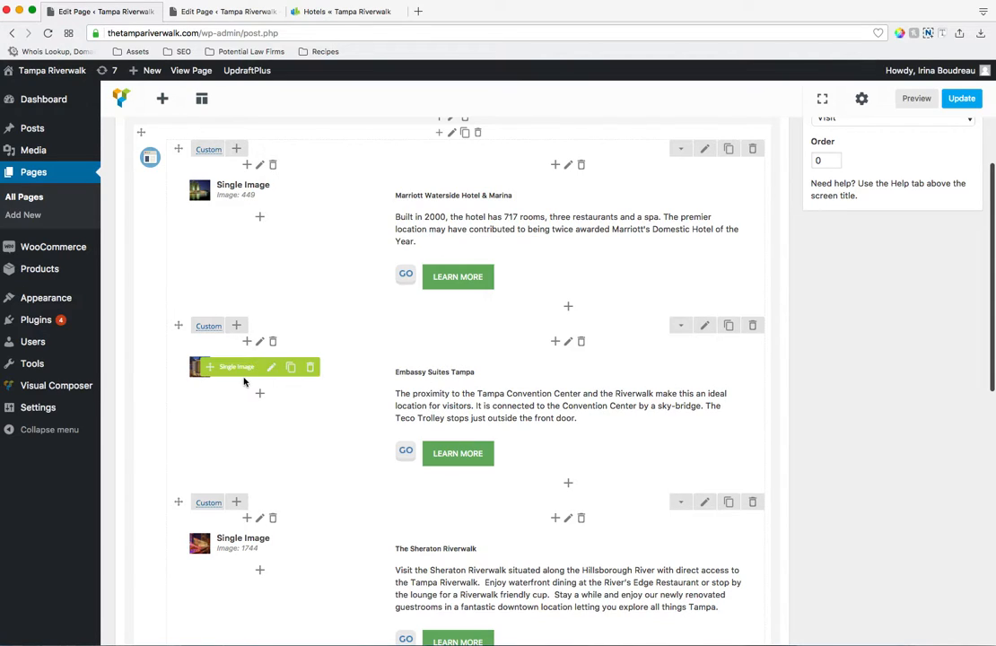
{"action": "left_click", "coordinate": [271, 369]}
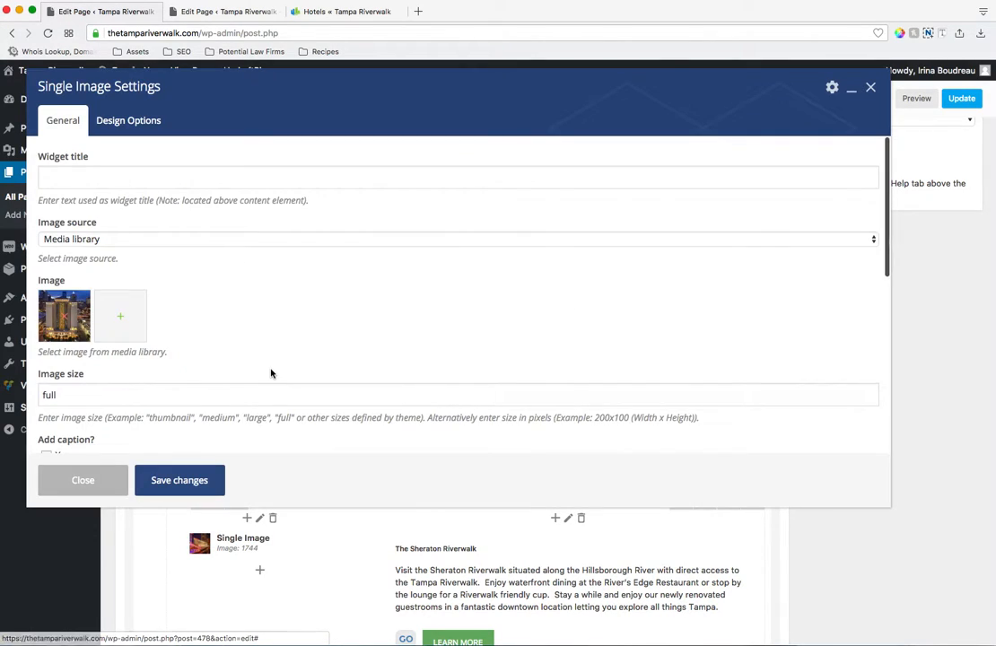
{"action": "left_click", "coordinate": [123, 318]}
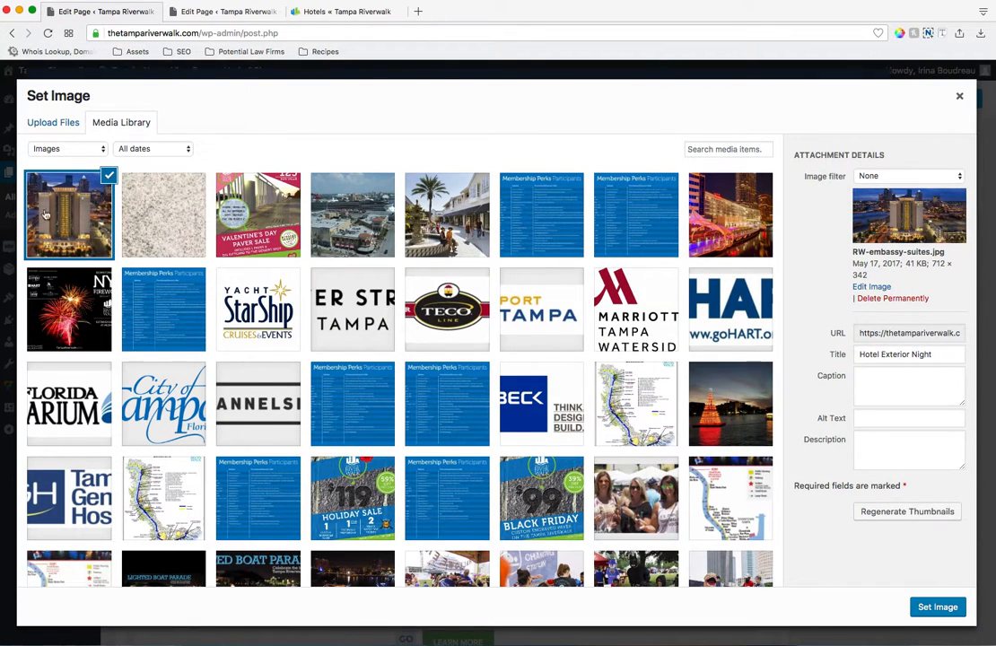
{"action": "left_click", "coordinate": [865, 334]}
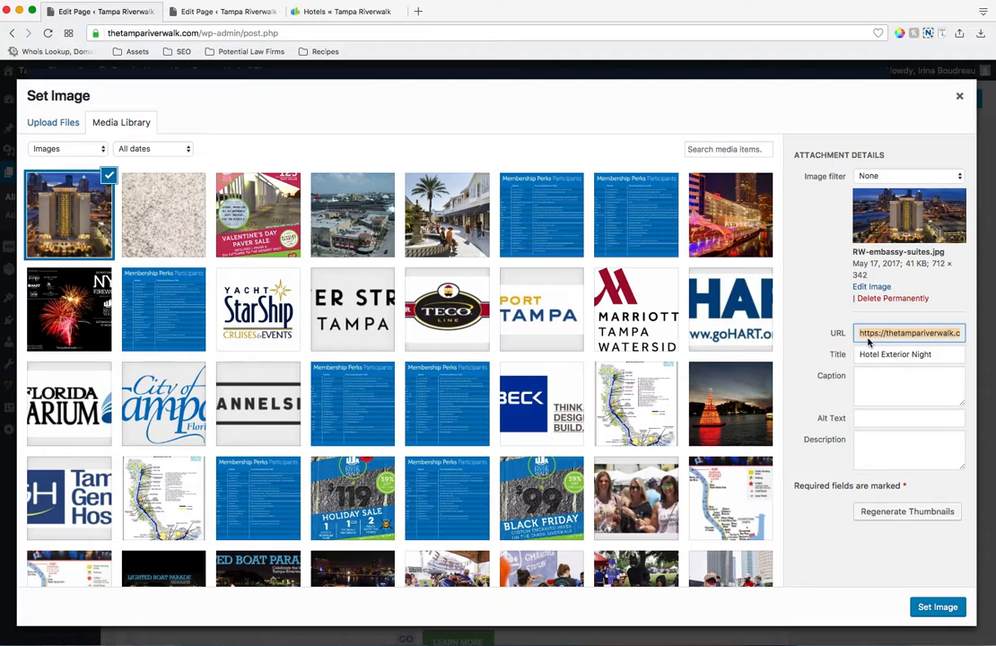
Open the live site's RW-embassy-suites.jpg from its file URL in a new tab and save the image to the computer.
{"action": "left_click", "coordinate": [419, 12]}
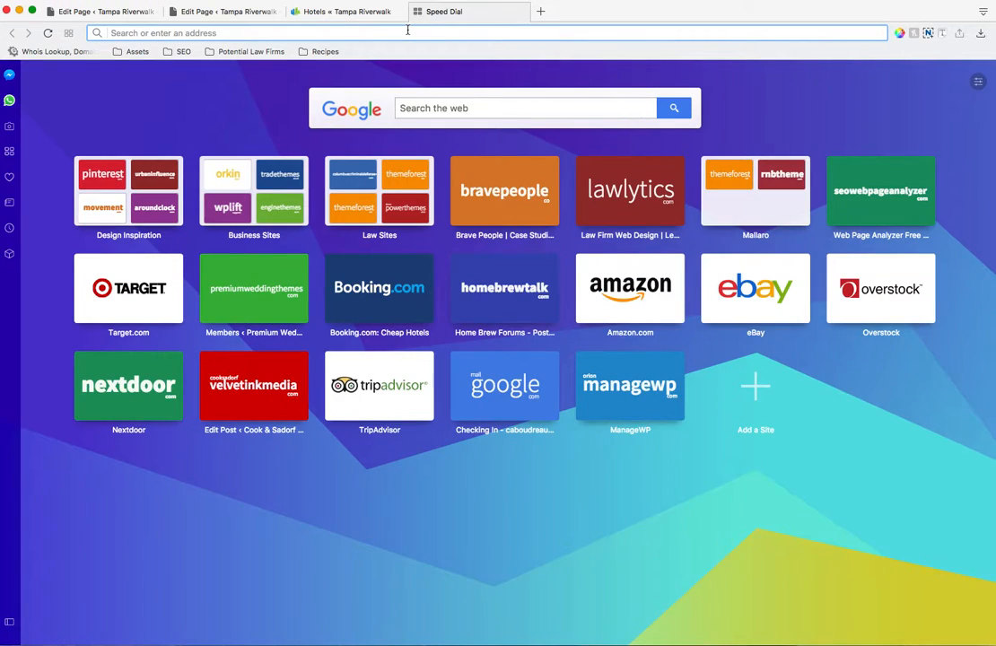
{"action": "type", "text": "https://thetampariverwalk.com/wp-content/uploads/2017/05/RW-embassy-suites.jpg"}
{"action": "key", "text": "Return"}
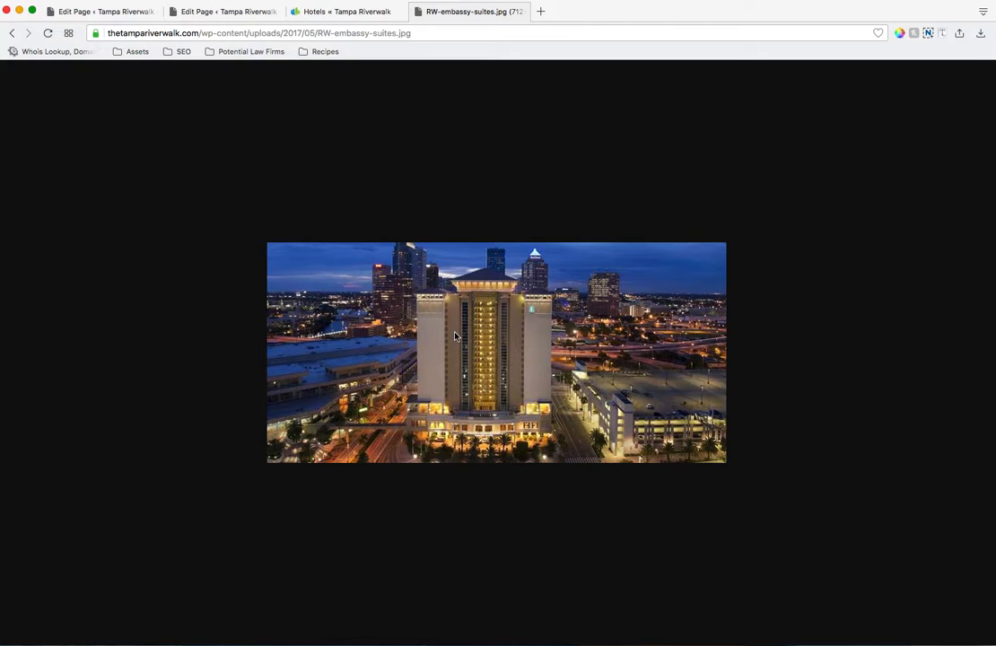
{"action": "left_click_drag", "start_coordinate": [455, 332], "coordinate": [451, 645]}
{"action": "right_click", "coordinate": [391, 338]}
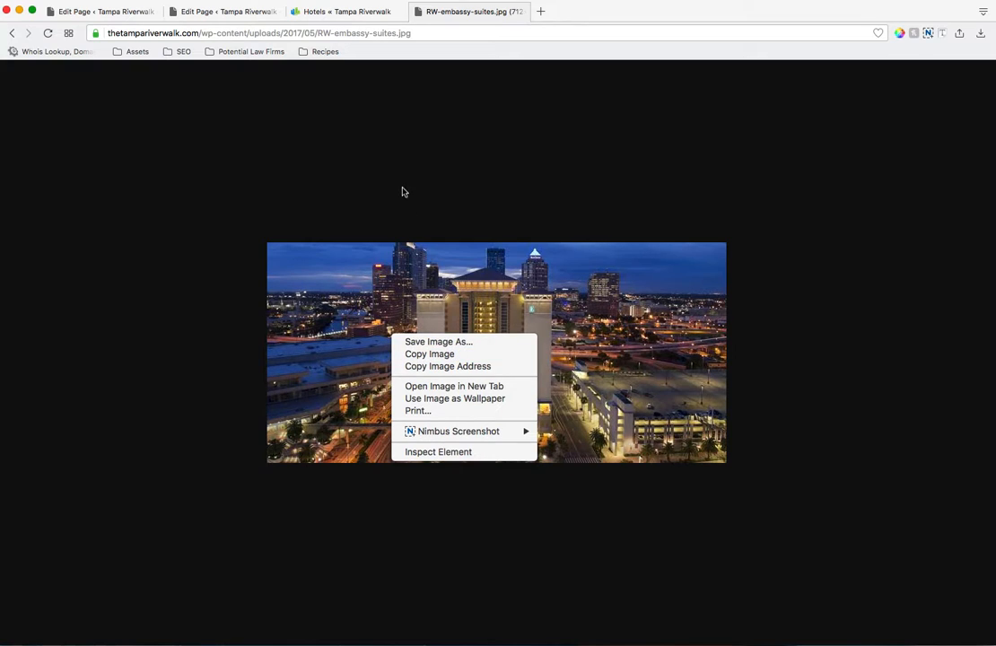
{"action": "left_click", "coordinate": [900, 583]}
Upload RW-embassy-suites.jpg to the site copy, set it as the picture of The Sheraton Riverwalk's Single Image element, and save the element.
{"action": "left_click", "coordinate": [256, 13]}
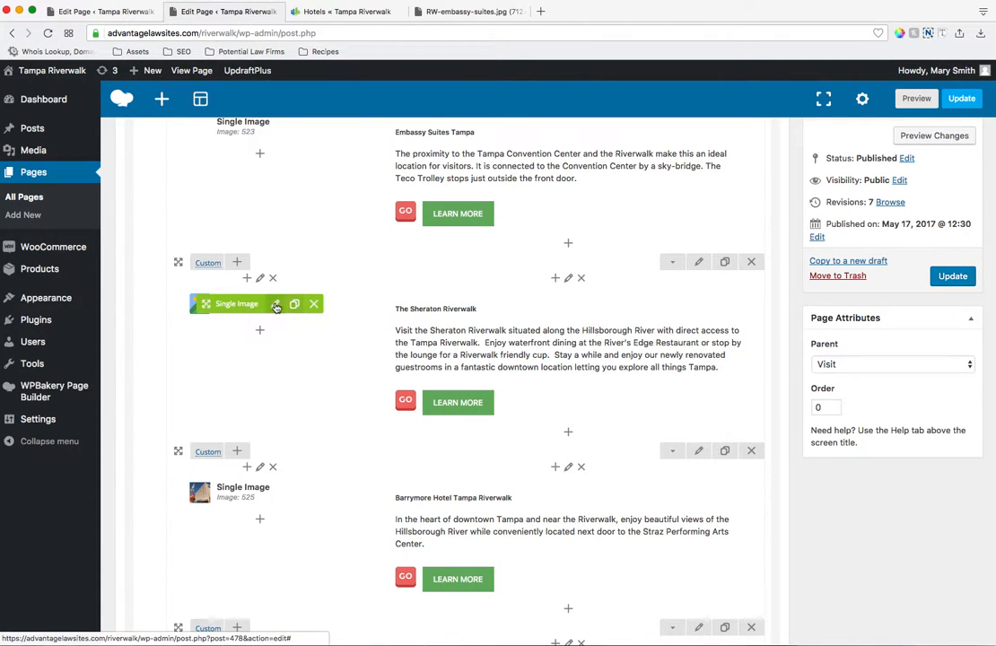
{"action": "left_click", "coordinate": [274, 304]}
{"action": "left_click", "coordinate": [198, 327]}
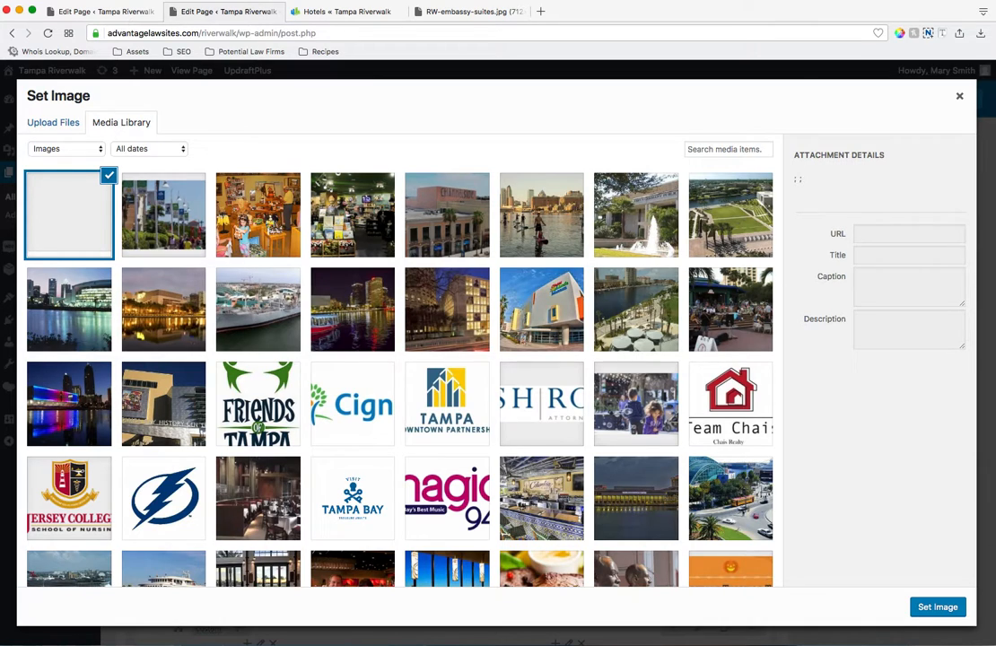
{"action": "left_click_drag", "start_coordinate": [260, 261], "coordinate": [263, 256]}
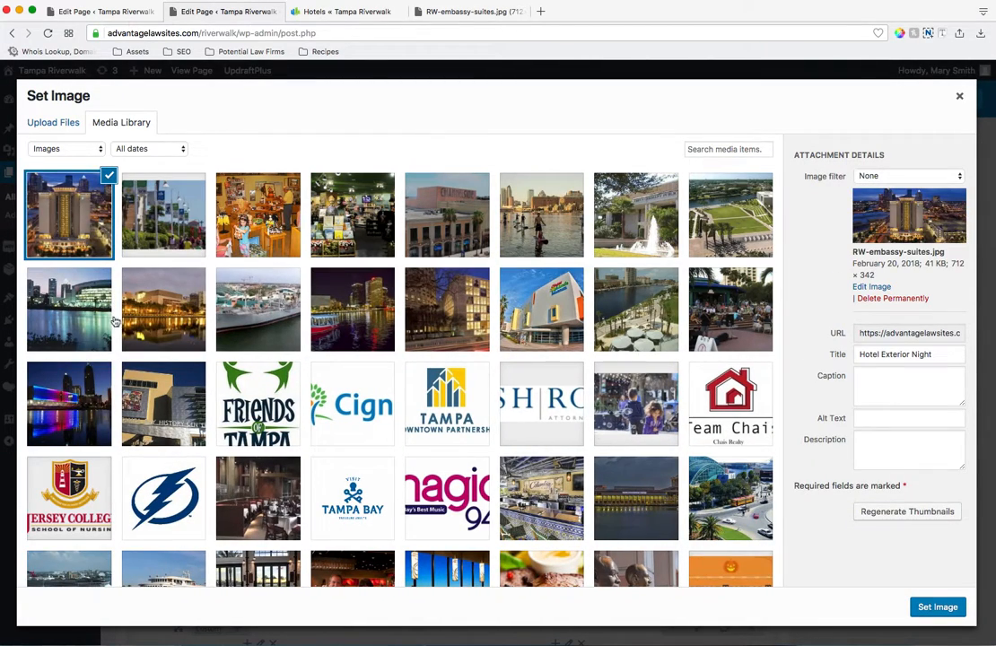
{"action": "left_click", "coordinate": [936, 607]}
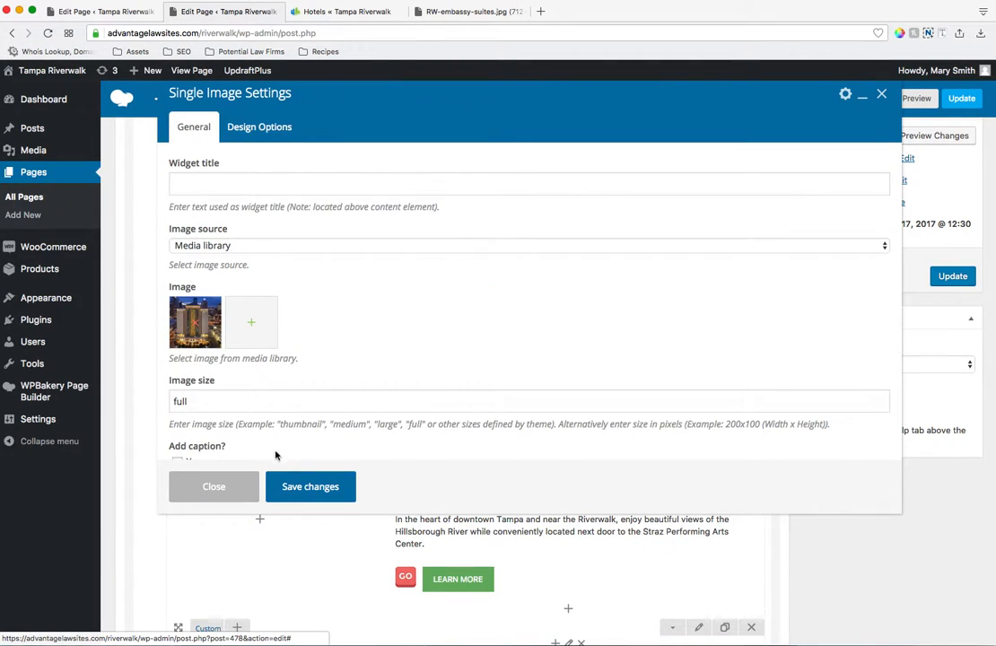
{"action": "left_click", "coordinate": [305, 486]}
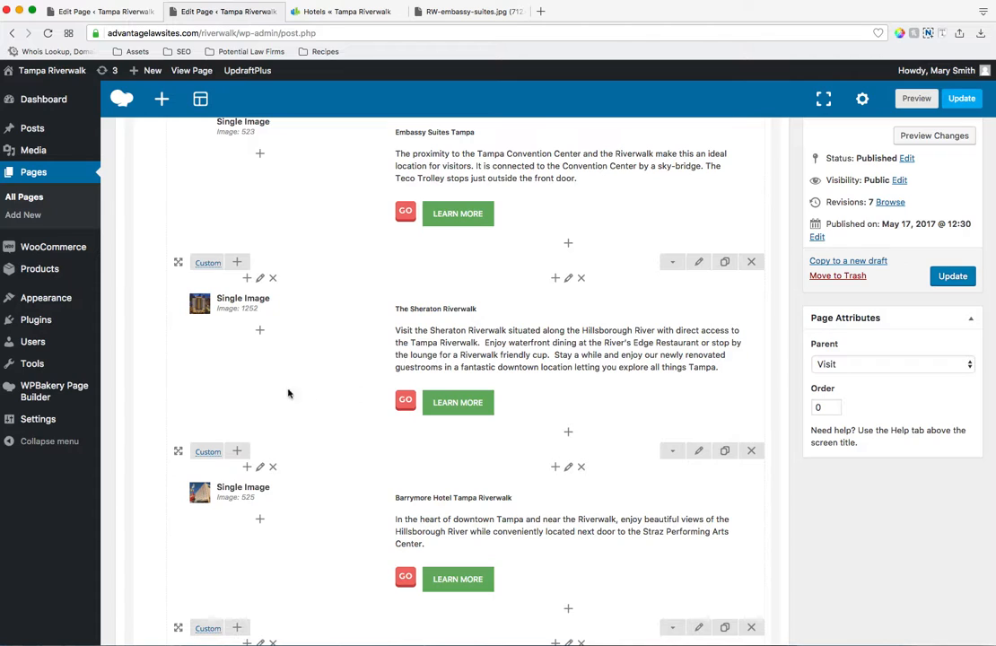
Check the hotels' Single Image elements in the site copy's page builder and look at its published Hotels page.
{"action": "scroll", "coordinate": [269, 390], "scroll_direction": "up", "scroll_amount": 3}
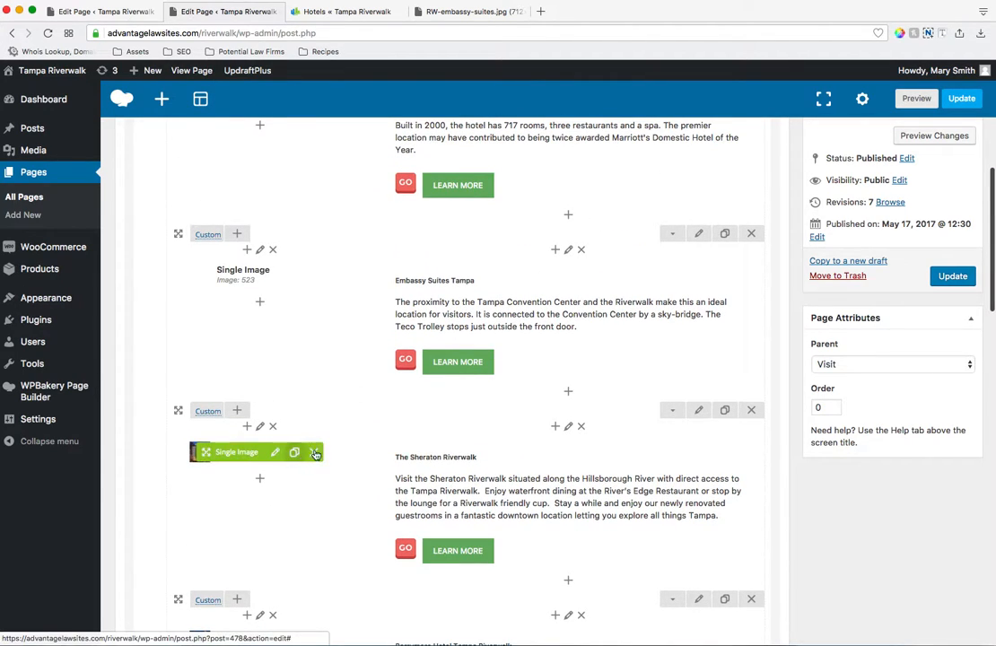
{"action": "scroll", "coordinate": [362, 377], "scroll_direction": "up", "scroll_amount": 10}
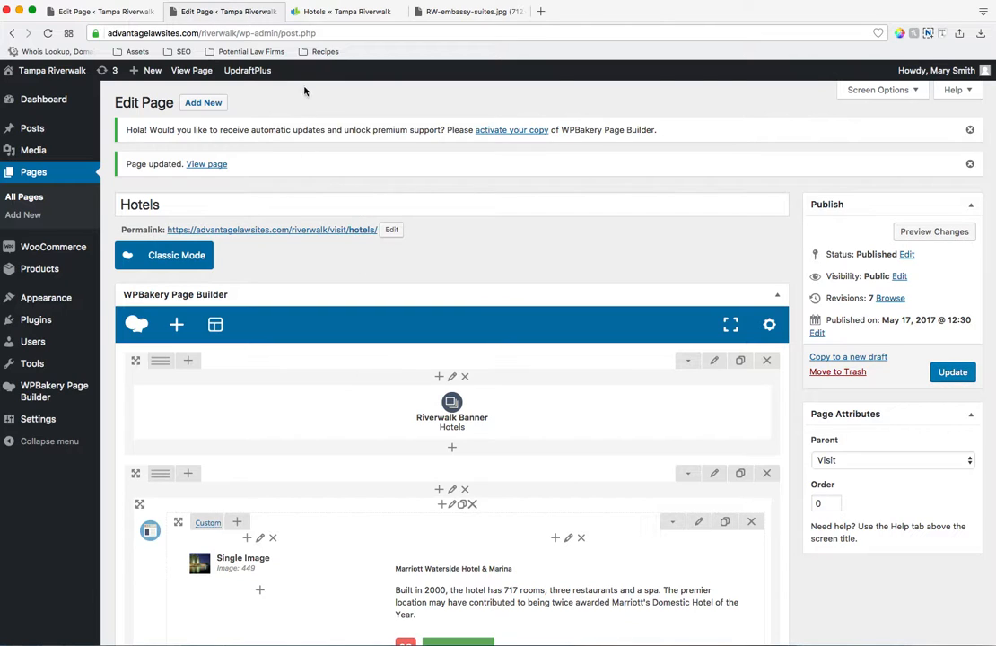
{"action": "left_click", "coordinate": [337, 12]}
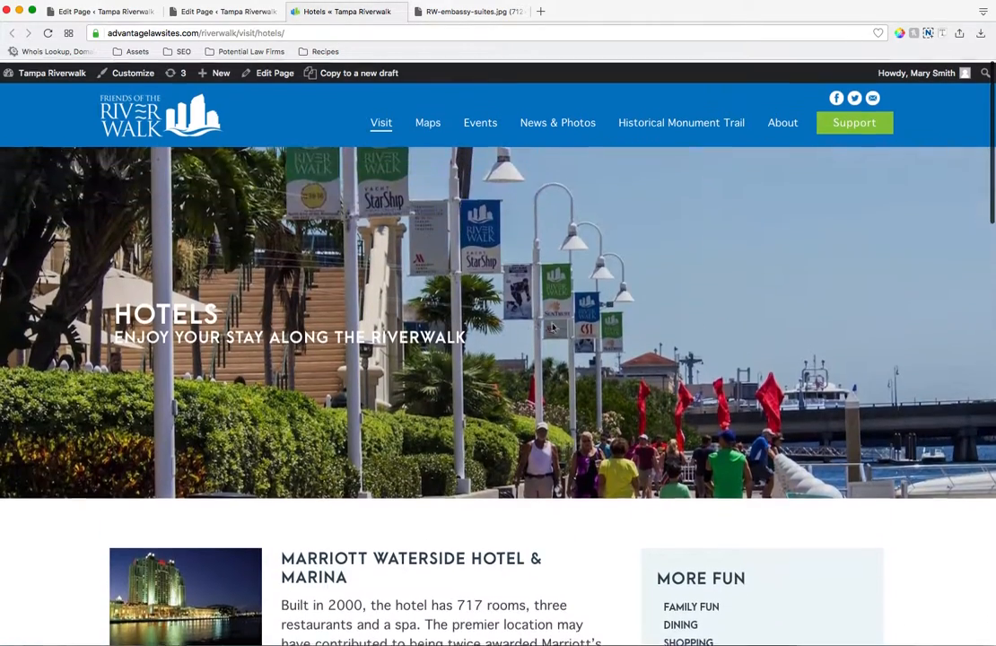
{"action": "left_click_drag", "start_coordinate": [539, 254], "coordinate": [428, 389]}
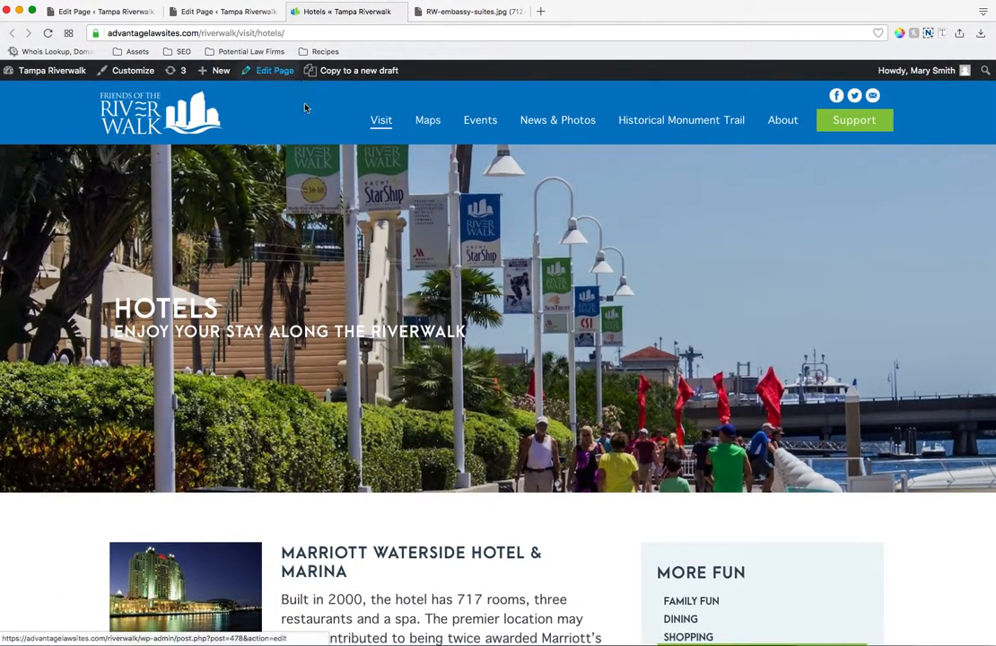
Open the site copy's Shopping page and examine its banner and store pictures for missing images.
{"action": "mouse_move", "coordinate": [381, 112]}
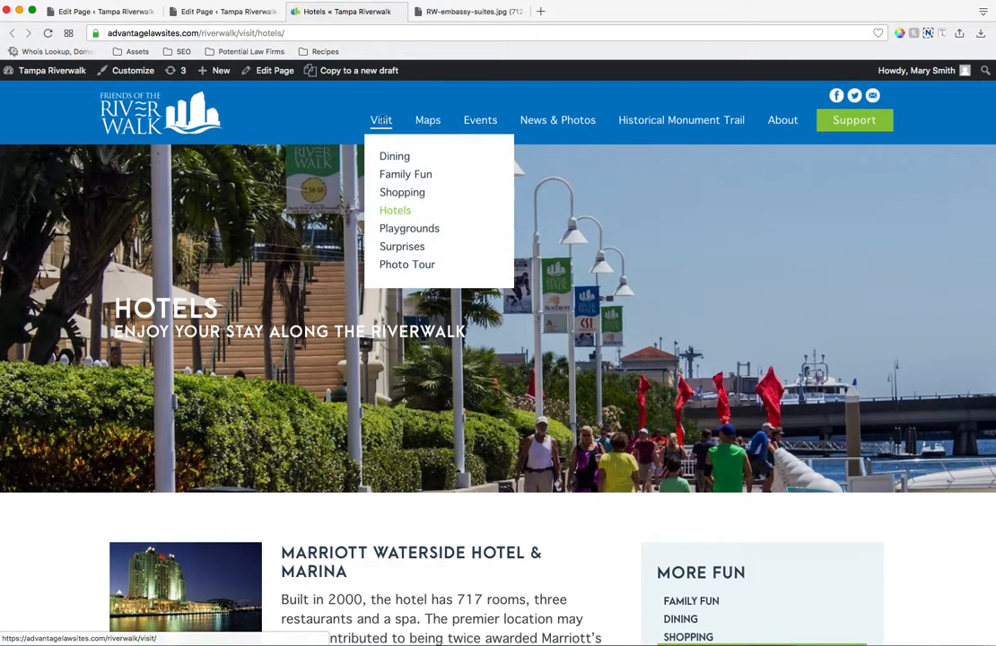
{"action": "left_click", "coordinate": [403, 192]}
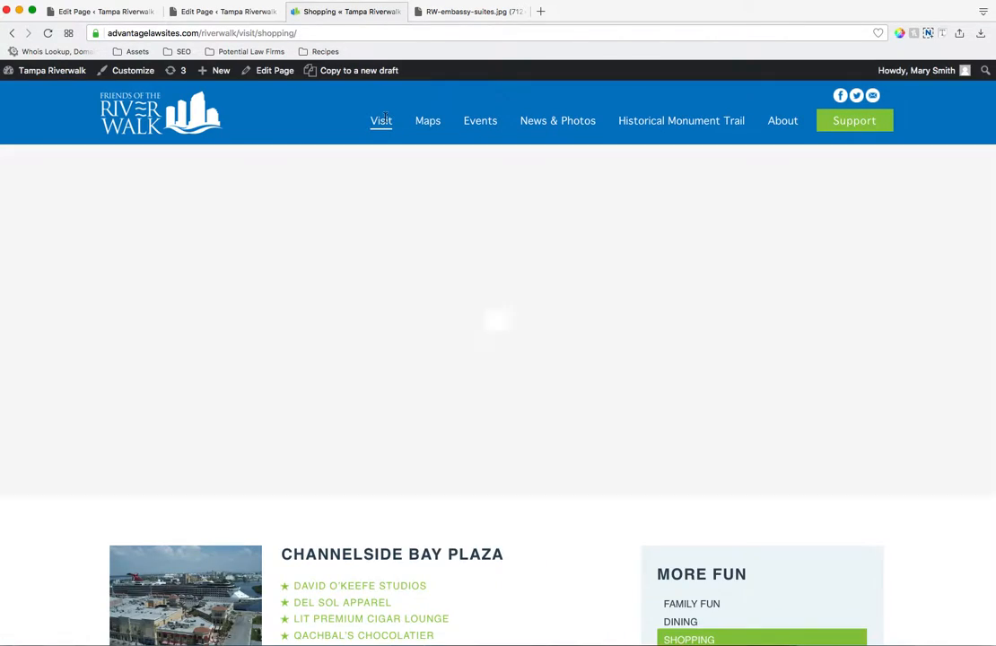
{"action": "mouse_move", "coordinate": [655, 131]}
{"action": "mouse_move", "coordinate": [381, 126]}
{"action": "scroll", "coordinate": [487, 282], "scroll_direction": "down", "scroll_amount": 10}
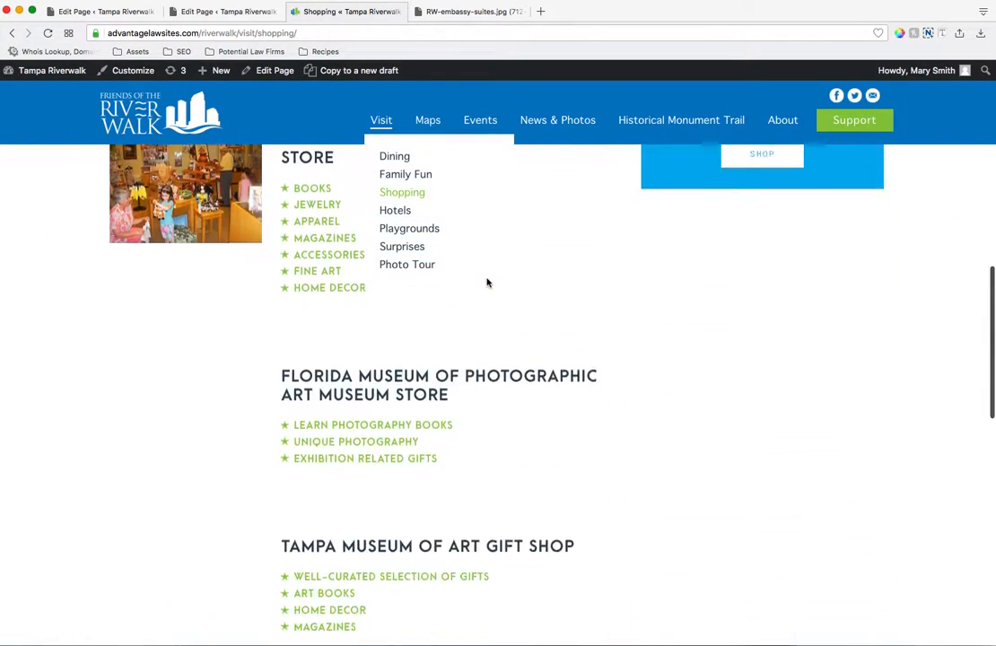
{"action": "scroll", "coordinate": [487, 283], "scroll_direction": "up", "scroll_amount": 8}
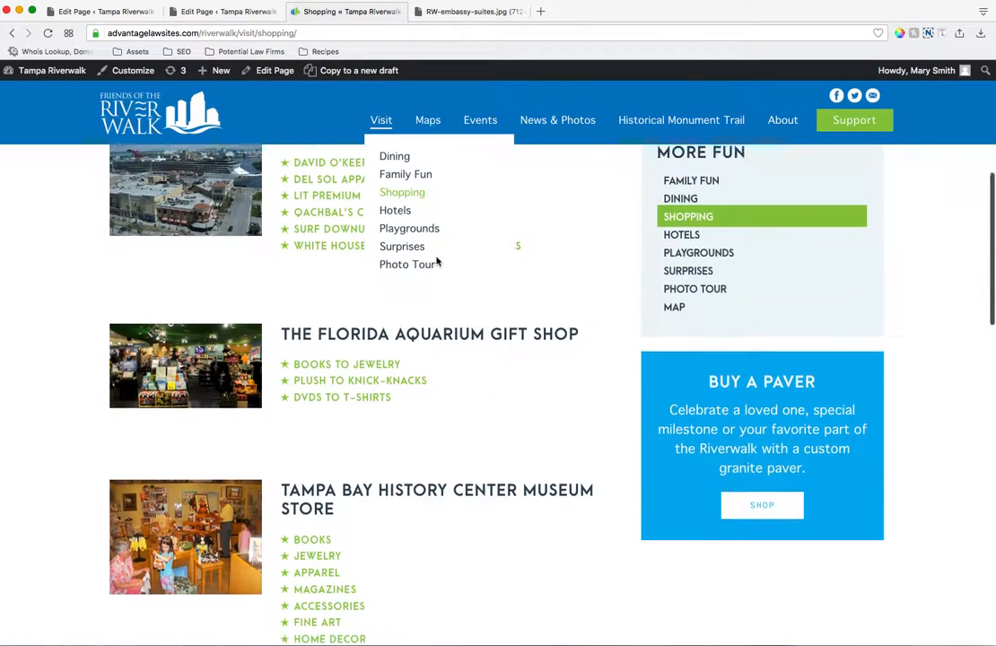
{"action": "scroll", "coordinate": [307, 289], "scroll_direction": "down", "scroll_amount": 2}
{"action": "scroll", "coordinate": [300, 341], "scroll_direction": "up", "scroll_amount": 3}
{"action": "scroll", "coordinate": [306, 282], "scroll_direction": "down", "scroll_amount": 5}
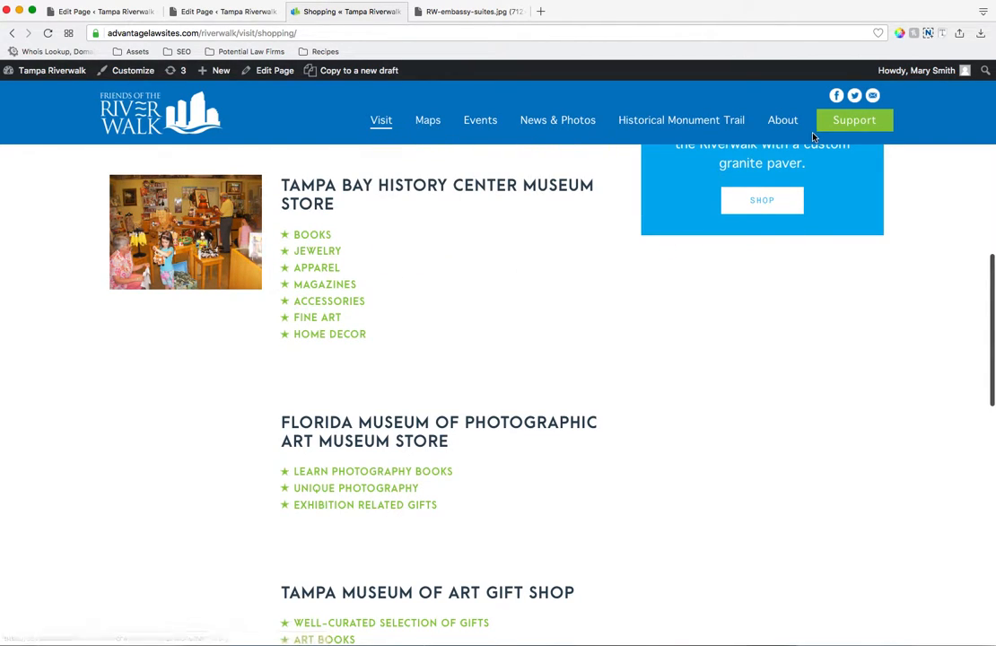
{"action": "left_click", "coordinate": [392, 264]}
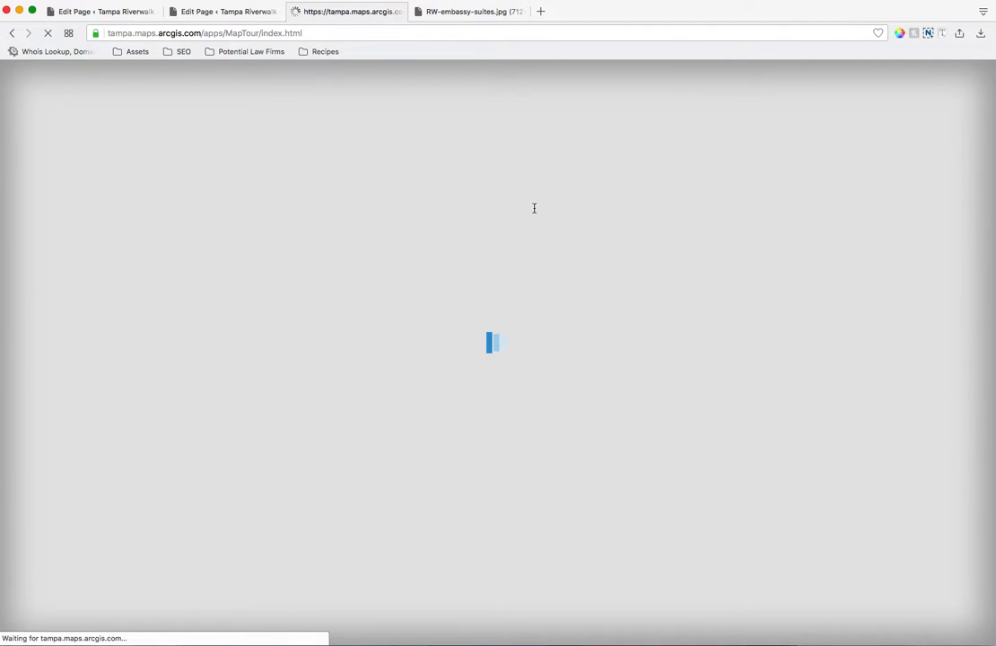
{"action": "left_click", "coordinate": [13, 33]}
{"action": "scroll", "coordinate": [551, 244], "scroll_direction": "up", "scroll_amount": 2}
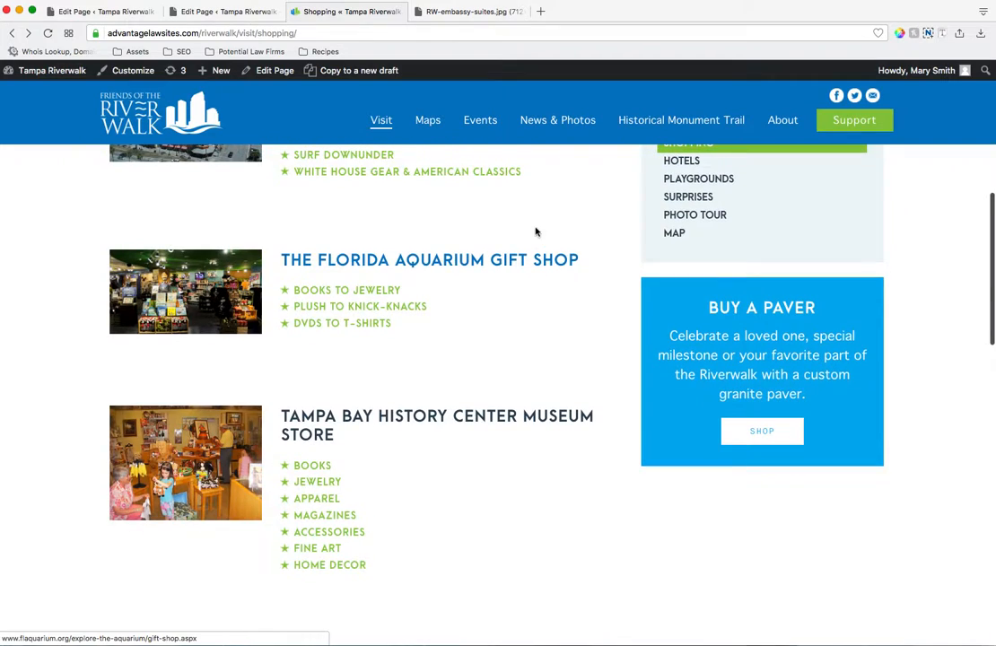